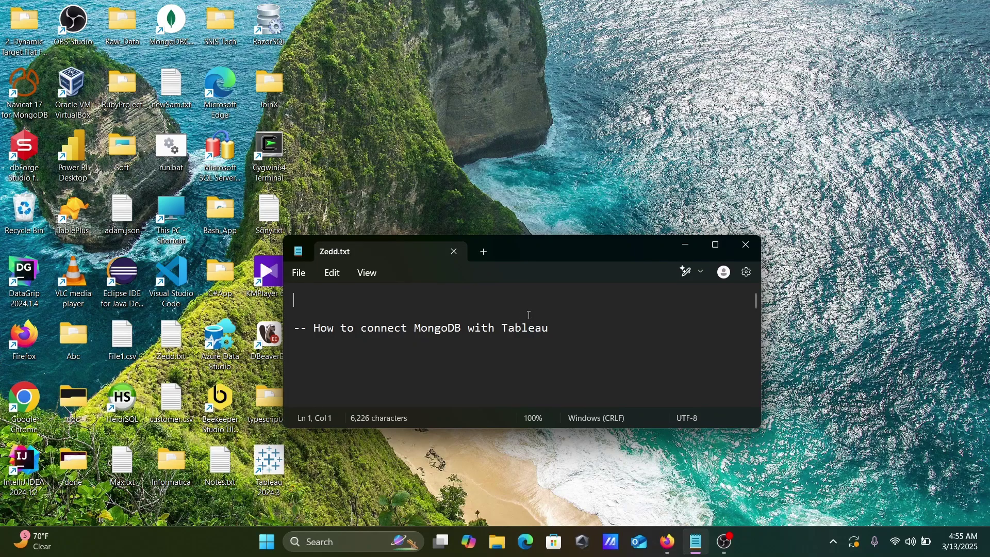
# - Minimize the Zedd.txt Notepad window so the desktop is visible
pyautogui.click(684, 247)
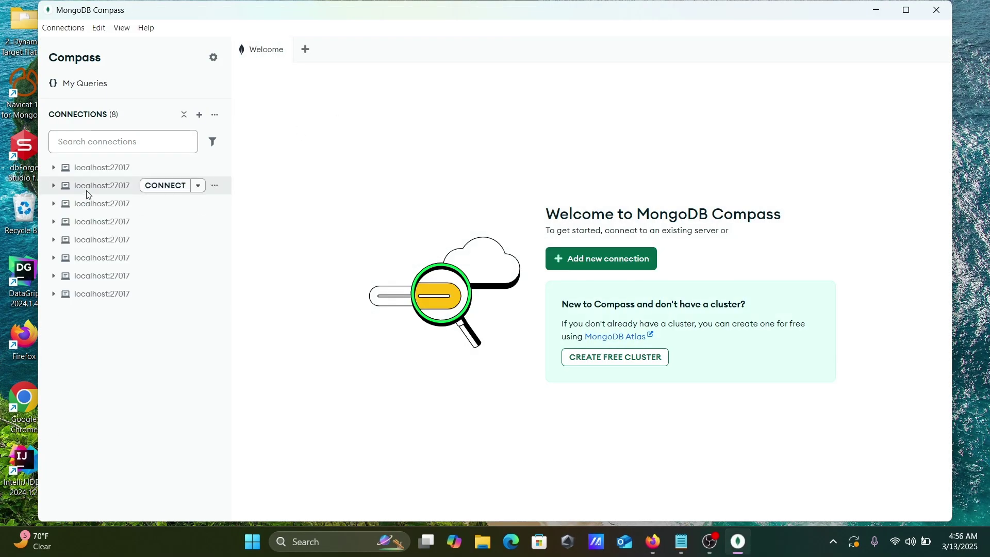
# - Connect Compass to localhost:27017, open the Adam database's Dept collection, then minimize Compass
pyautogui.click(170, 167)
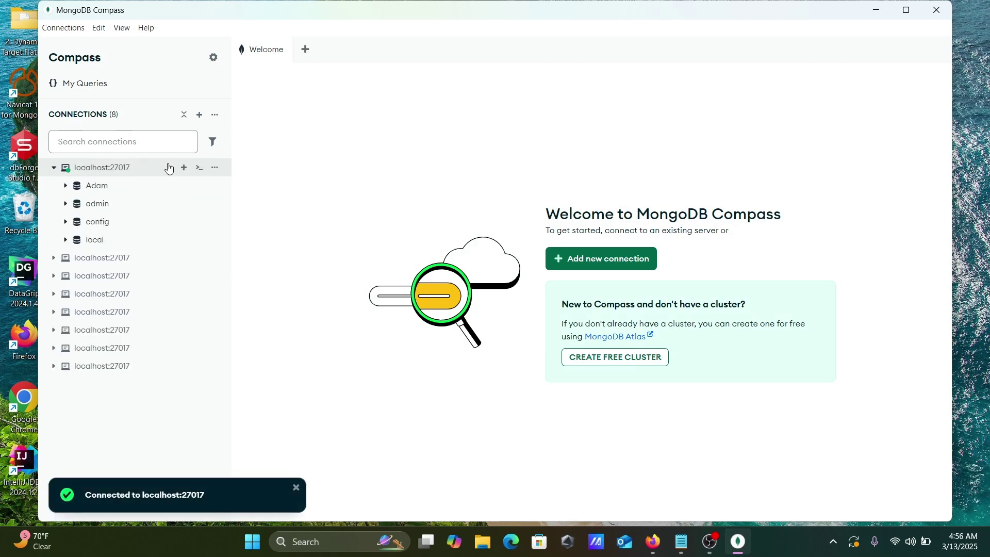
pyautogui.click(103, 186)
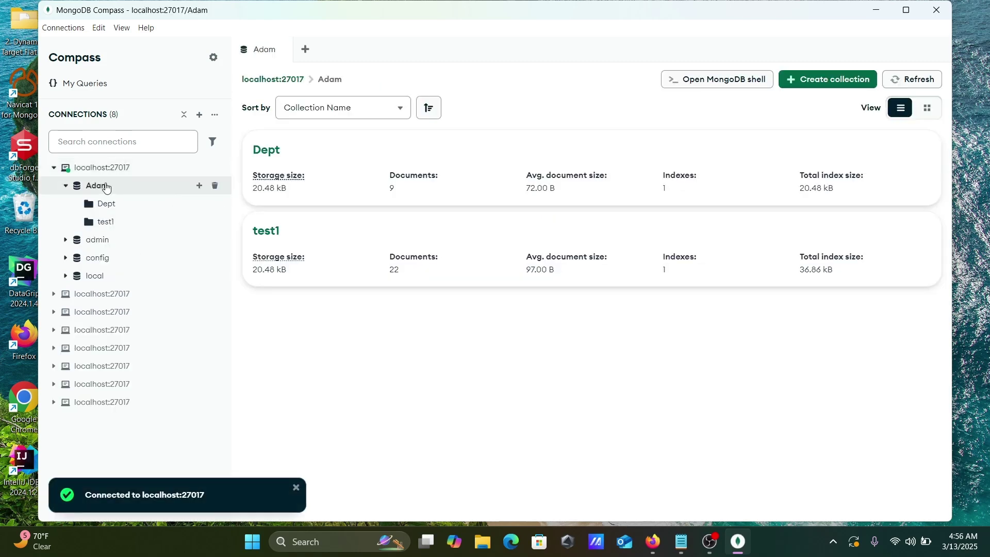
pyautogui.doubleClick(106, 203)
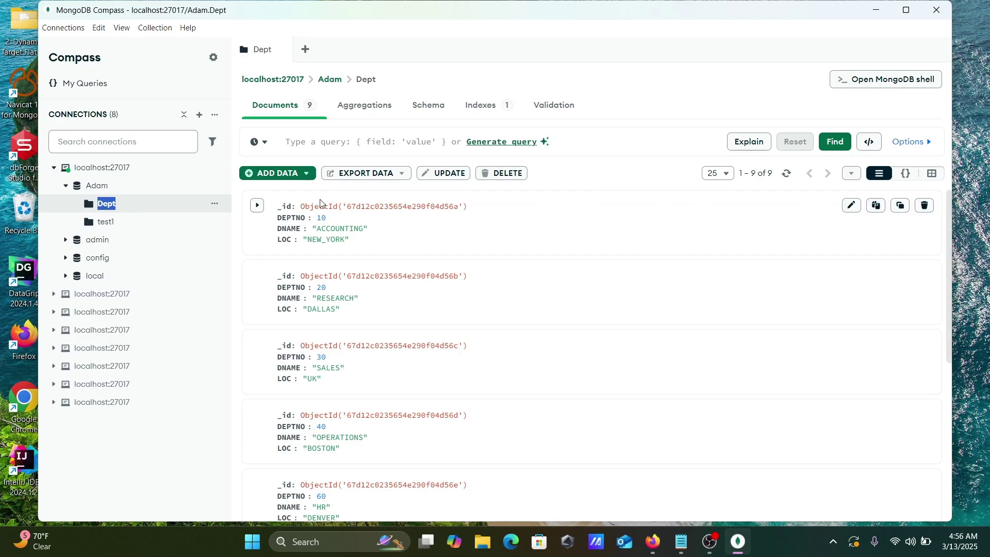
pyautogui.click(876, 12)
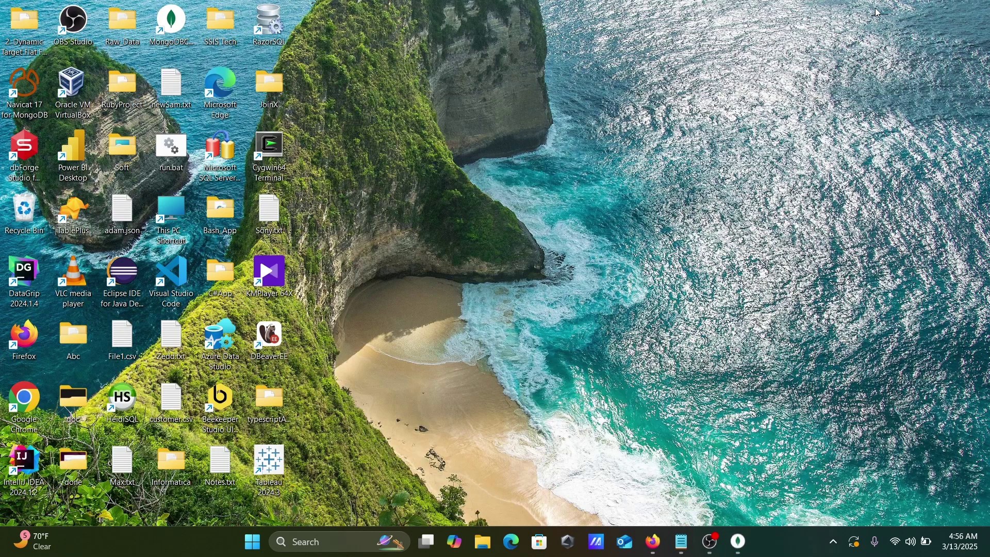
# - Restore Firefox, open Devart's ODBC Driver for MongoDB result, and go to its Download page
pyautogui.click(658, 545)
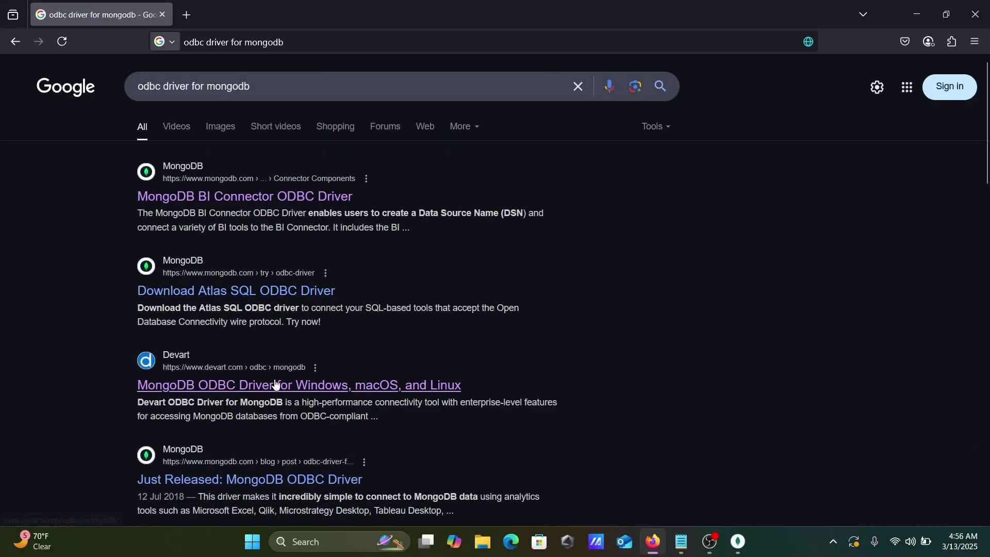
pyautogui.click(308, 388)
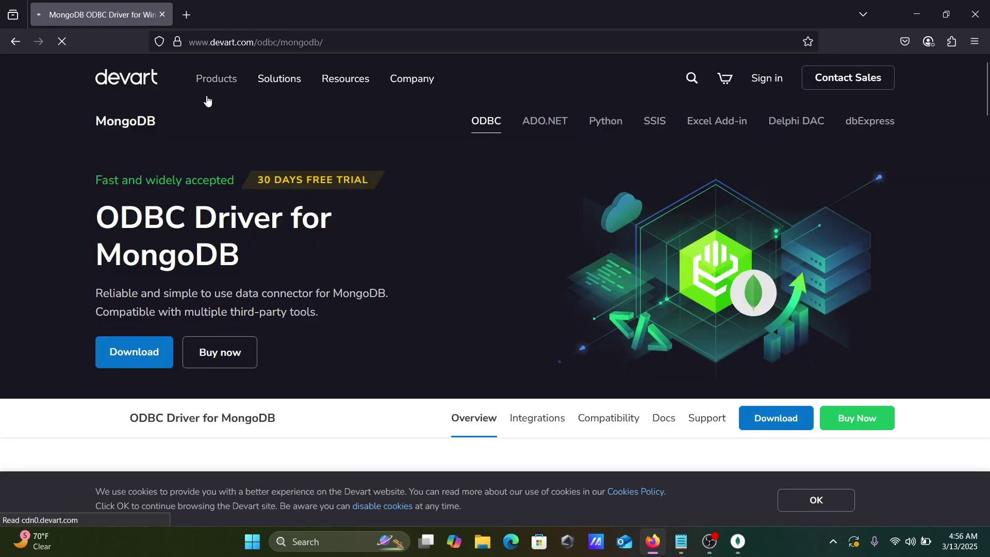
pyautogui.click(19, 45)
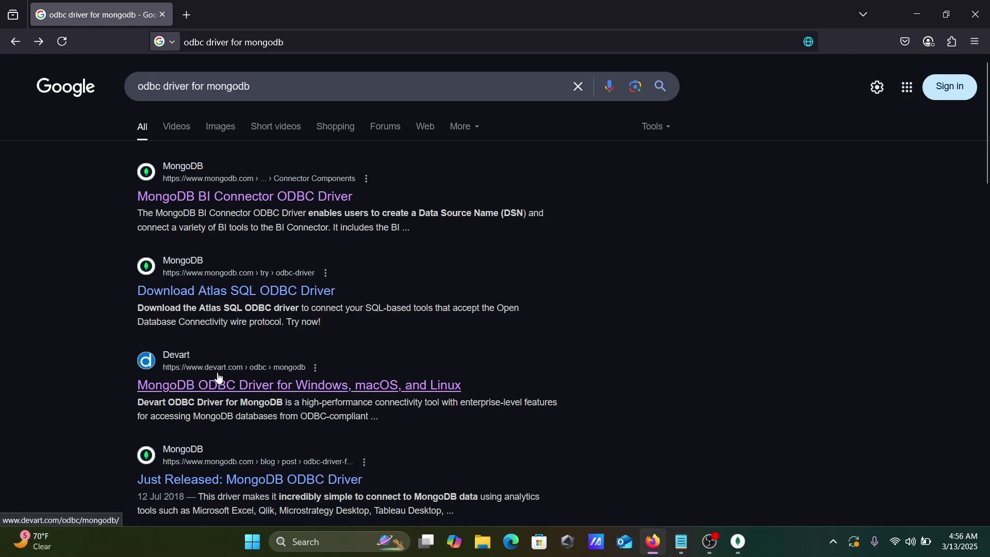
pyautogui.click(266, 385)
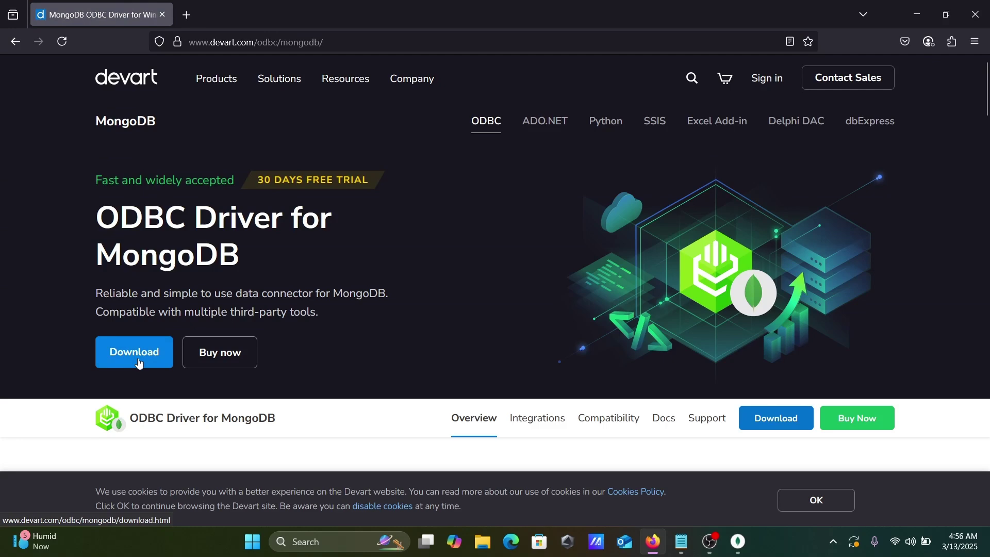
pyautogui.click(138, 363)
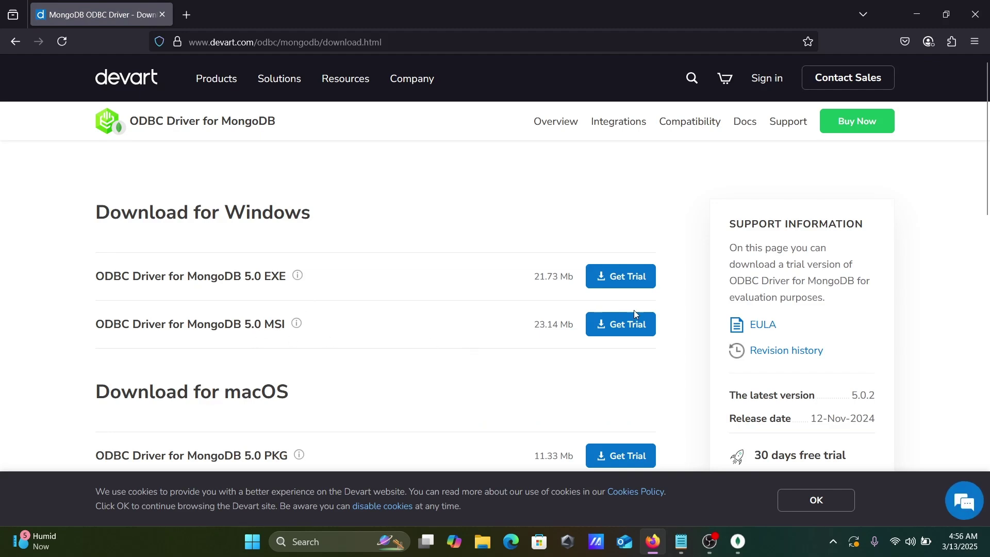
# - Download the ODBC Driver for MongoDB 5.0 MSI trial and launch devartodbcmongo.msi
pyautogui.click(621, 327)
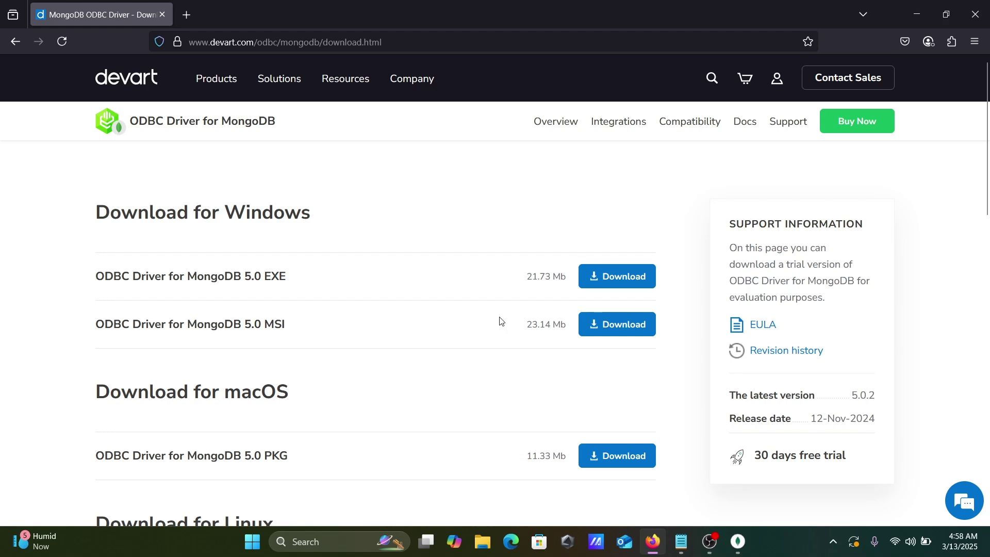
pyautogui.click(623, 335)
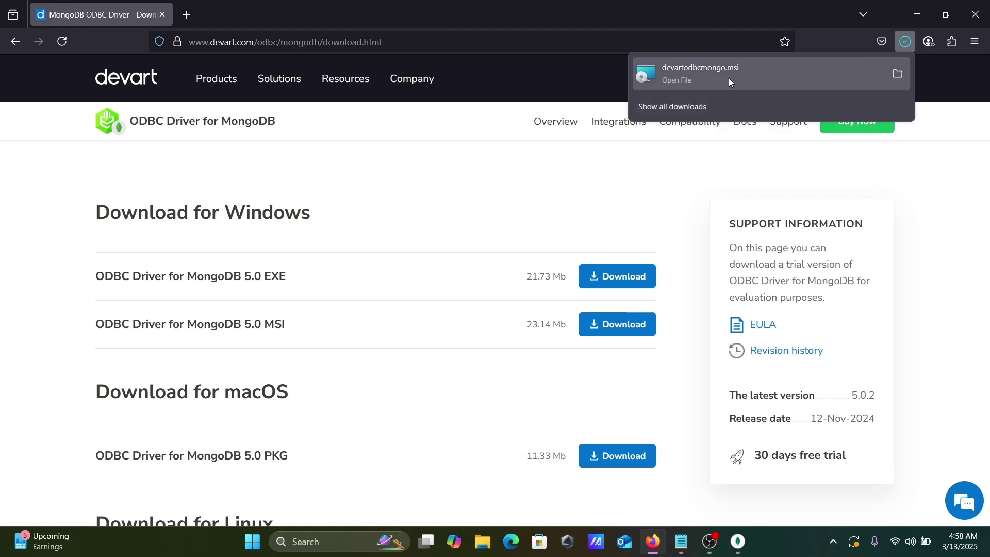
pyautogui.click(763, 78)
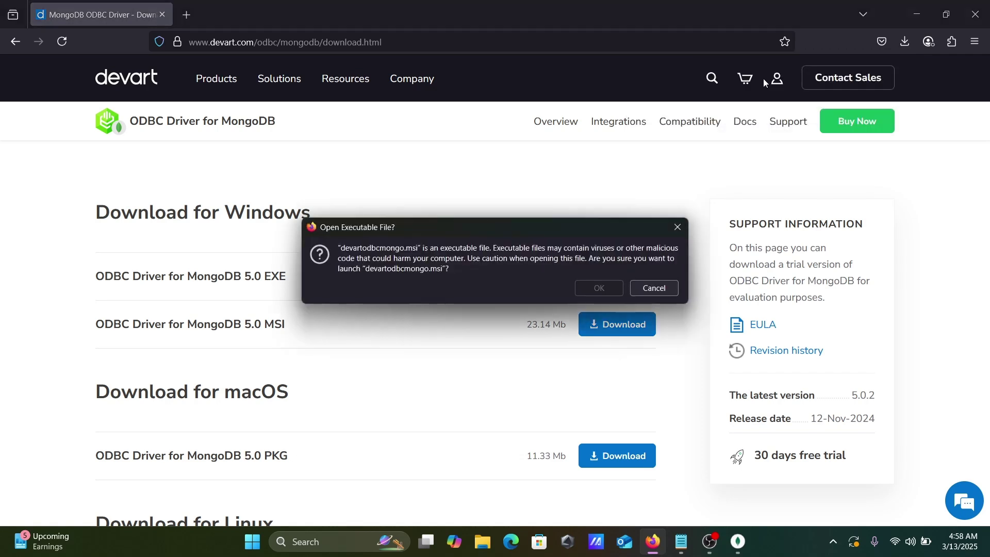
pyautogui.click(587, 289)
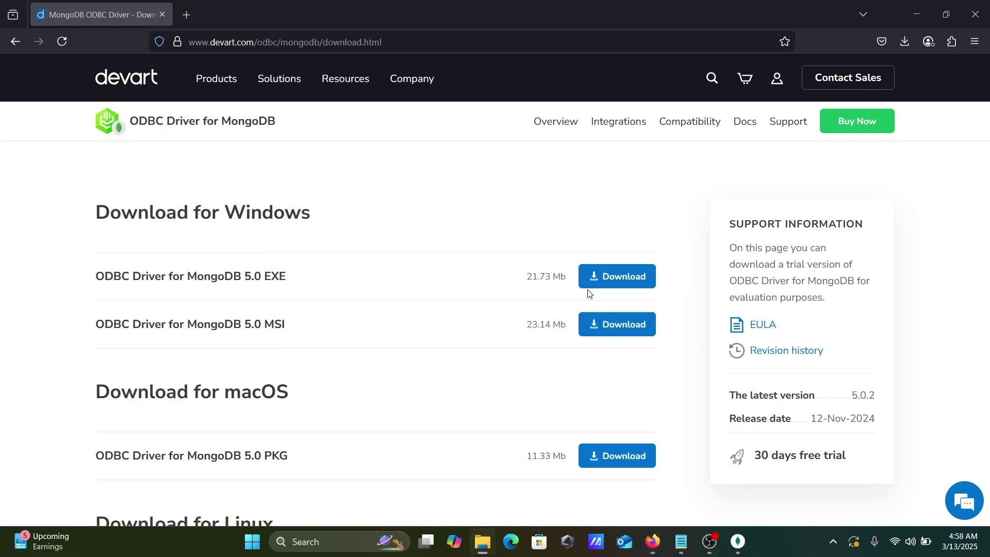
# - Install the Devart MongoDB ODBC driver with default folder, all features and the Trial licence
pyautogui.click(917, 12)
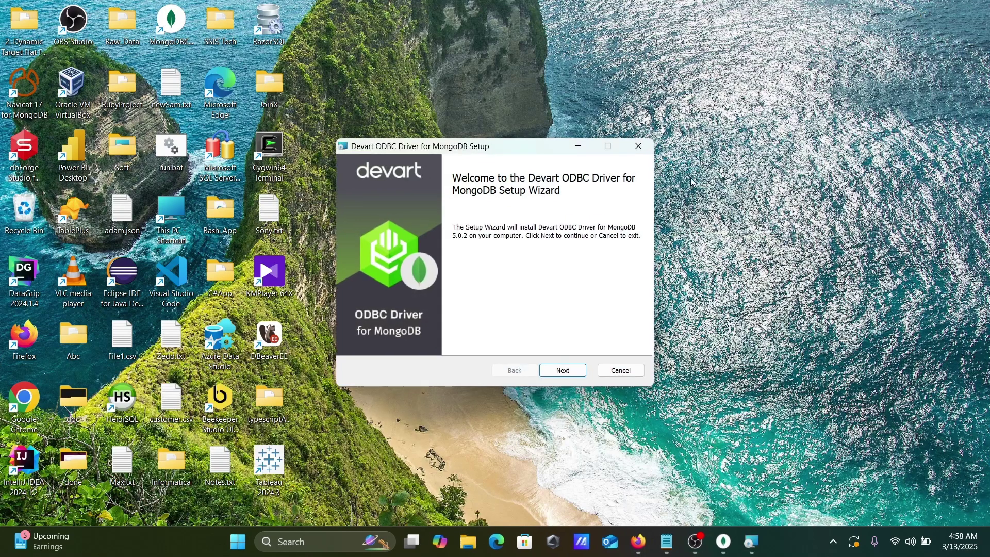
pyautogui.click(561, 372)
pyautogui.click(412, 342)
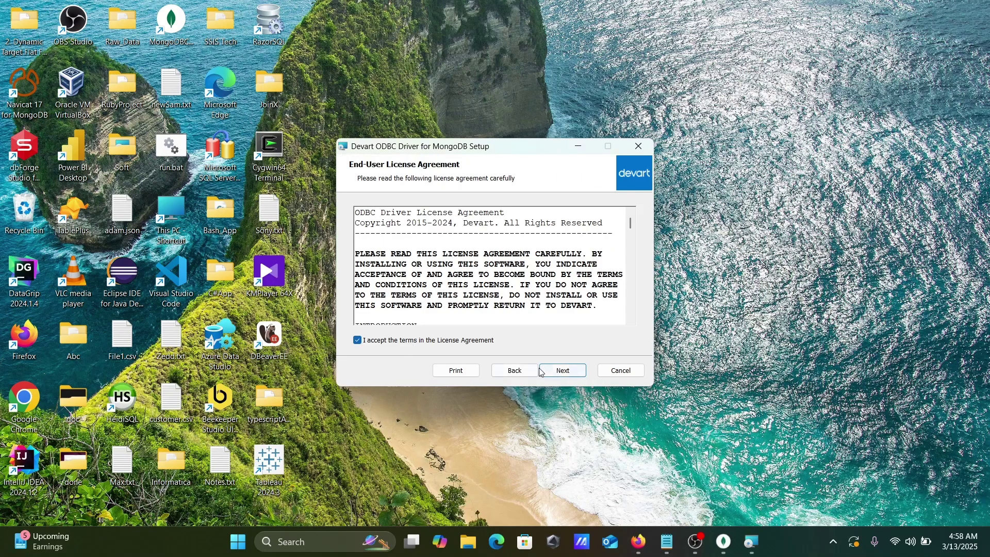
pyautogui.click(575, 372)
pyautogui.click(578, 374)
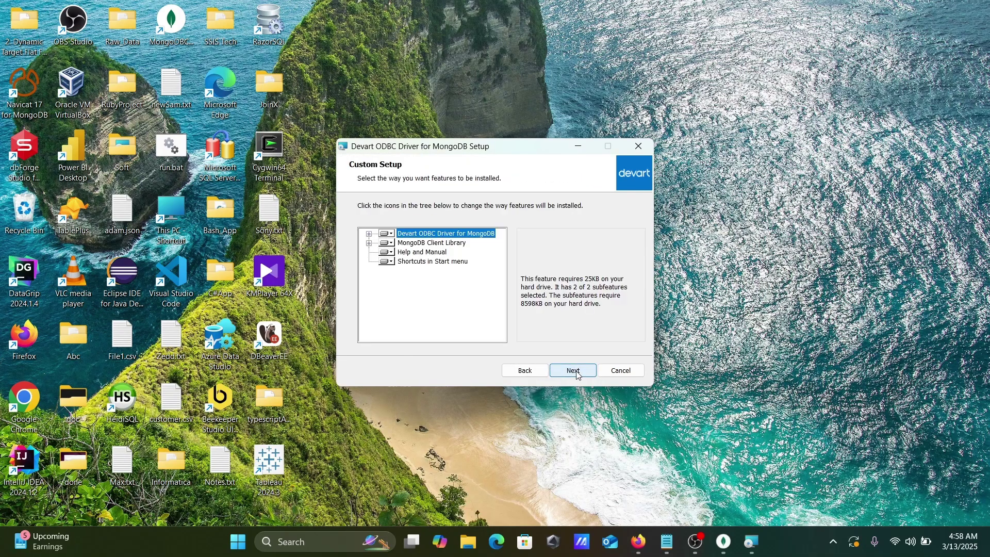
pyautogui.click(577, 372)
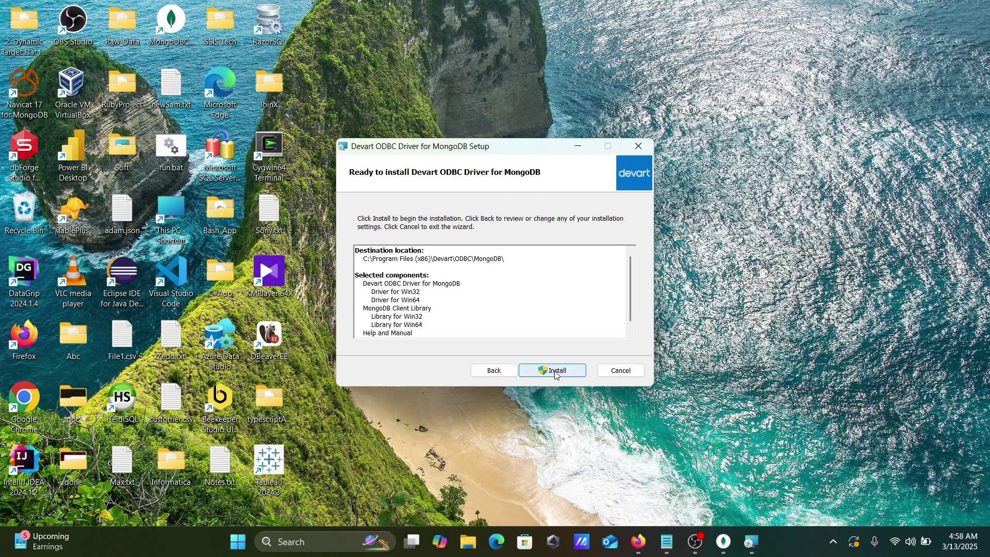
pyautogui.click(557, 375)
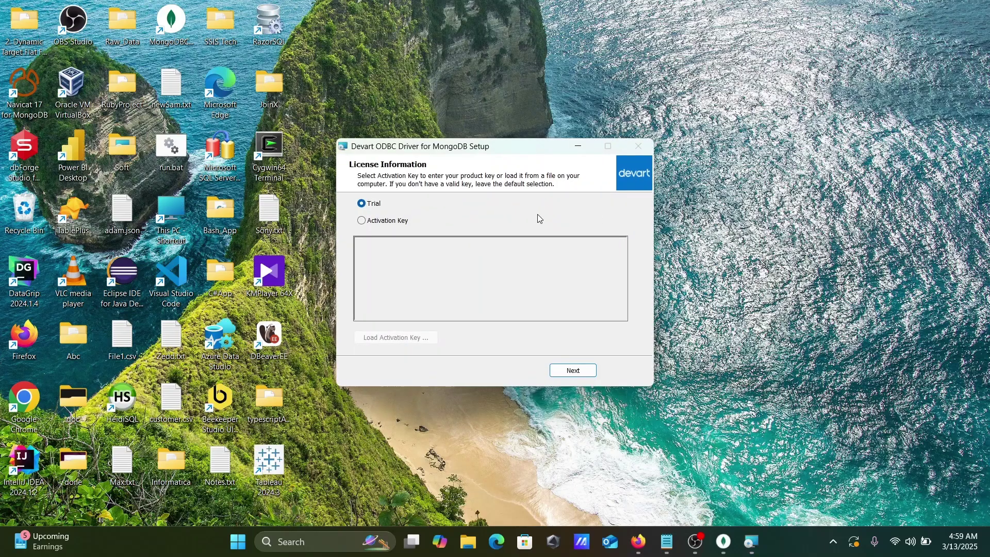
pyautogui.click(573, 371)
pyautogui.click(563, 371)
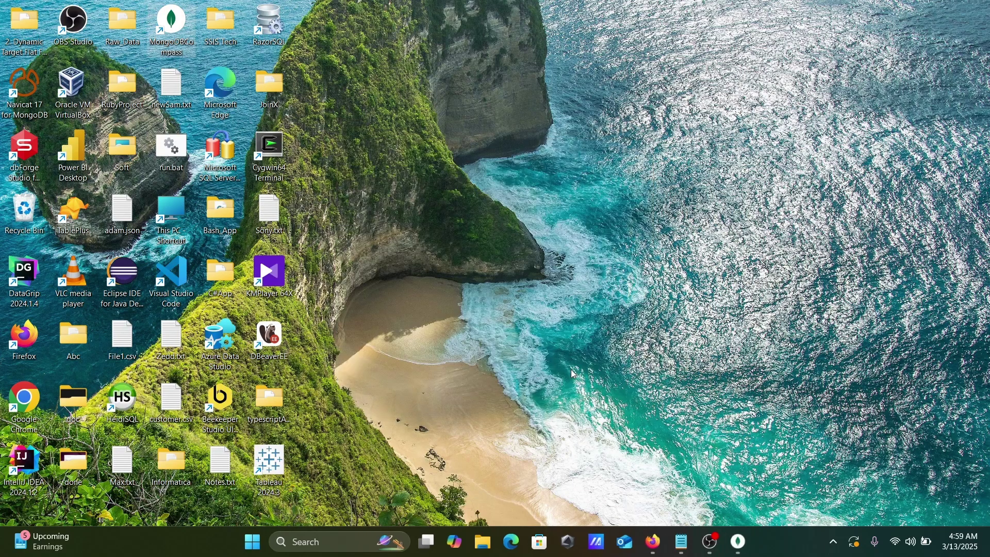
# - Search 'odbc', open ODBC Data Sources (64-bit), add a user DSN, and pick the Devart ODBC Driver for MongoDB
pyautogui.click(315, 542)
pyautogui.write('odbc')
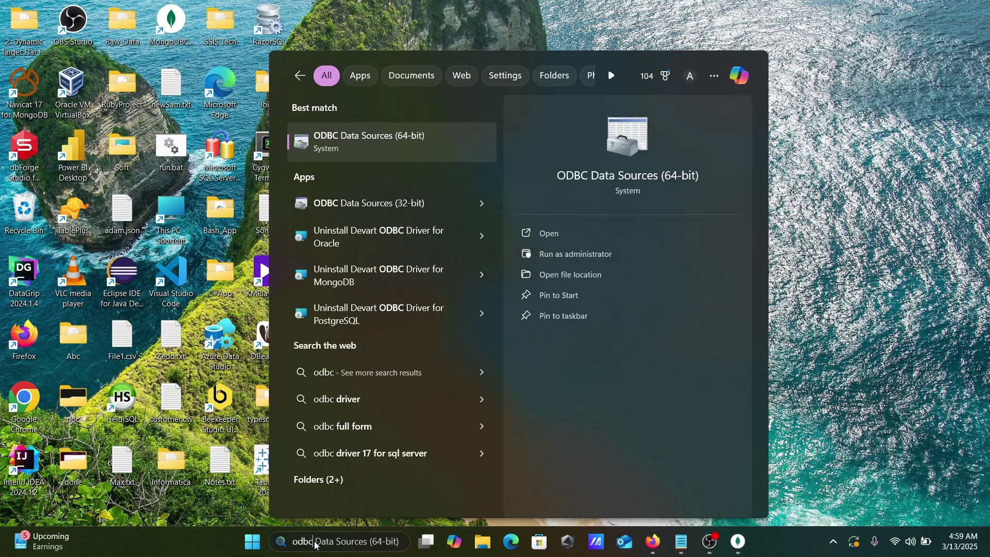
pyautogui.click(353, 145)
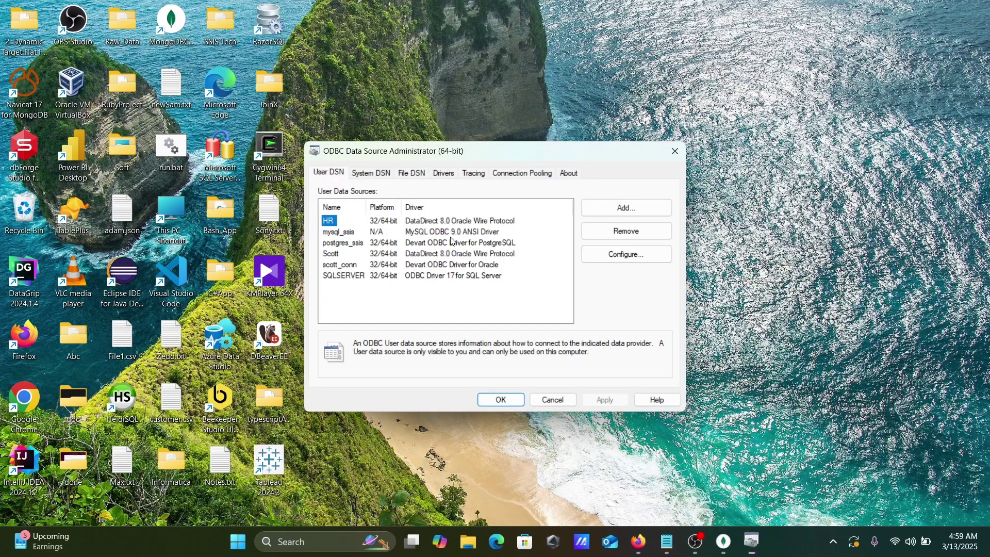
pyautogui.click(614, 209)
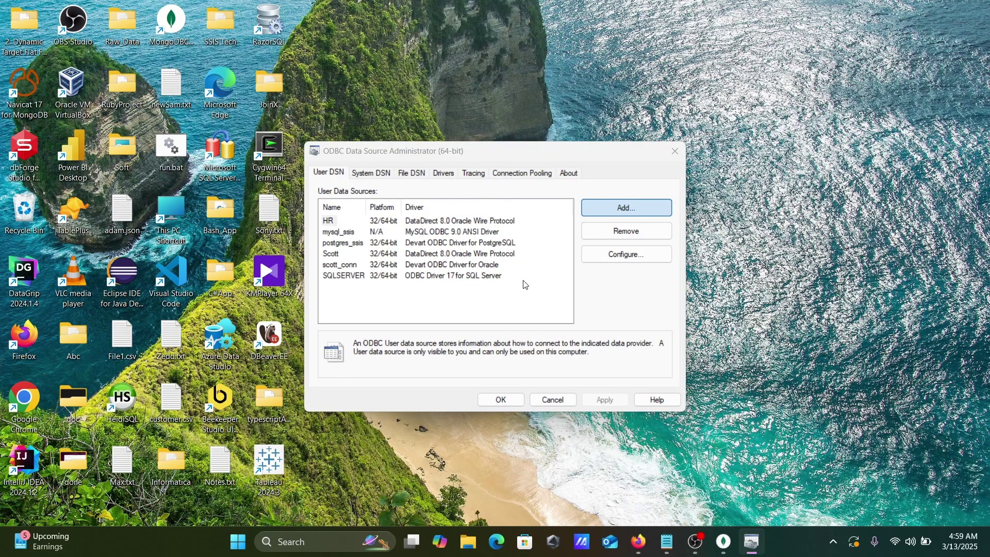
pyautogui.moveTo(624, 247); pyautogui.dragTo(624, 305)
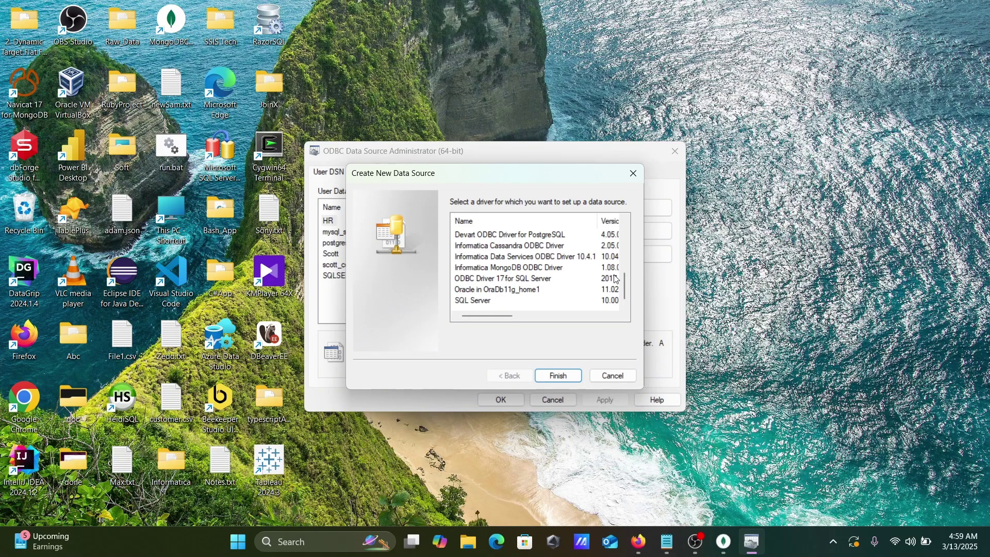
pyautogui.click(624, 219)
pyautogui.click(624, 220)
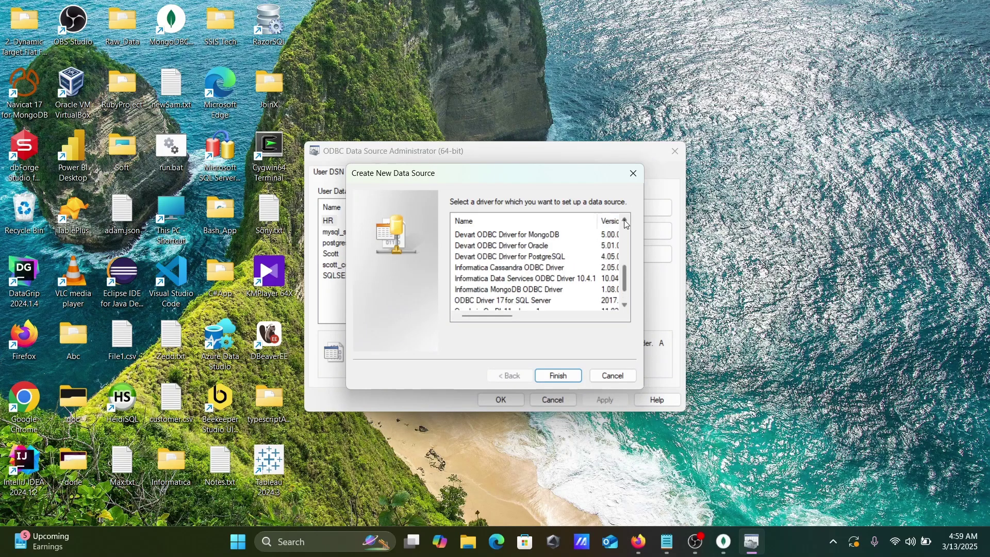
pyautogui.click(505, 236)
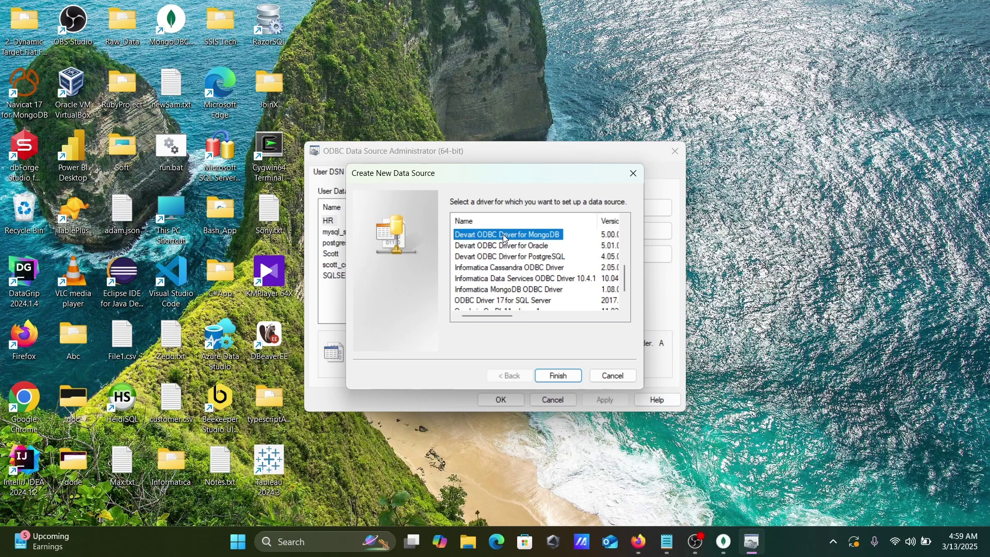
# - Name the DSN Conn_MongoDB with server localhost and database Adam, confirming the name in Compass
pyautogui.click(568, 379)
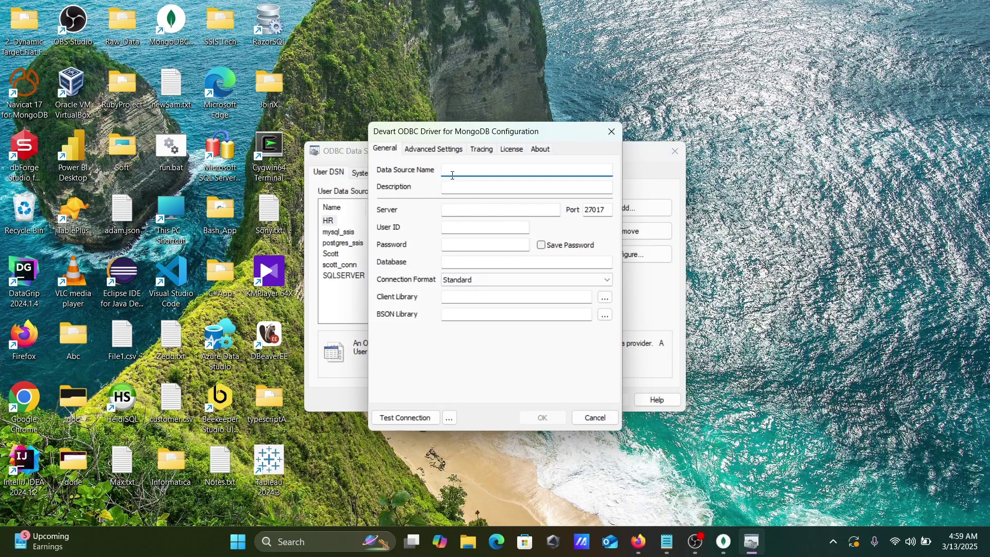
pyautogui.write('Conn_MongoDB')
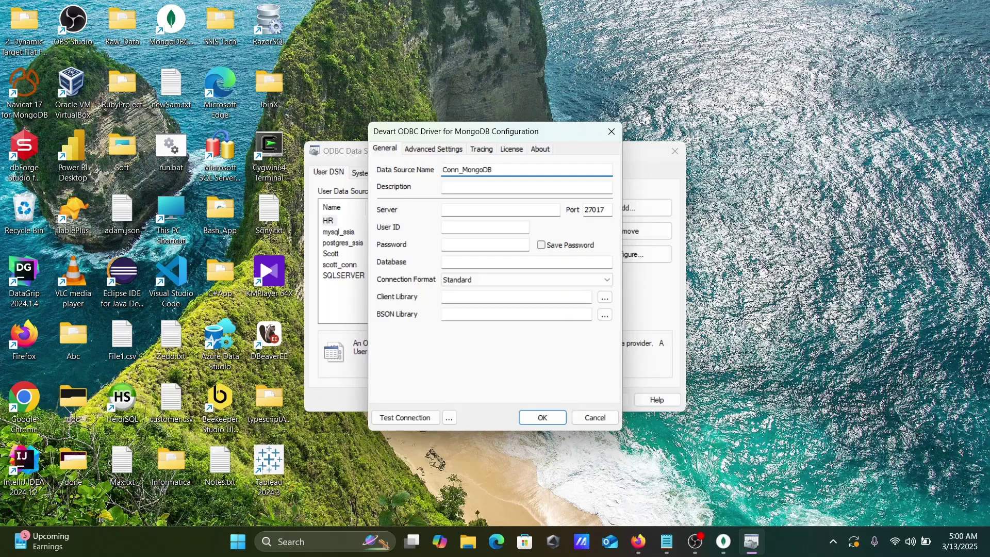
pyautogui.click(450, 209)
pyautogui.write('l')
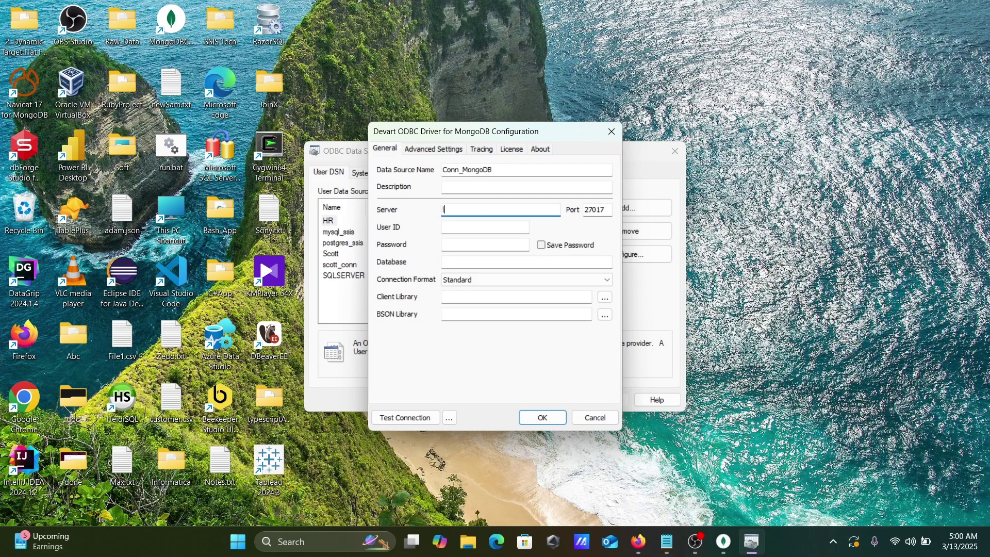
pyautogui.write('ocalhost')
pyautogui.click(724, 547)
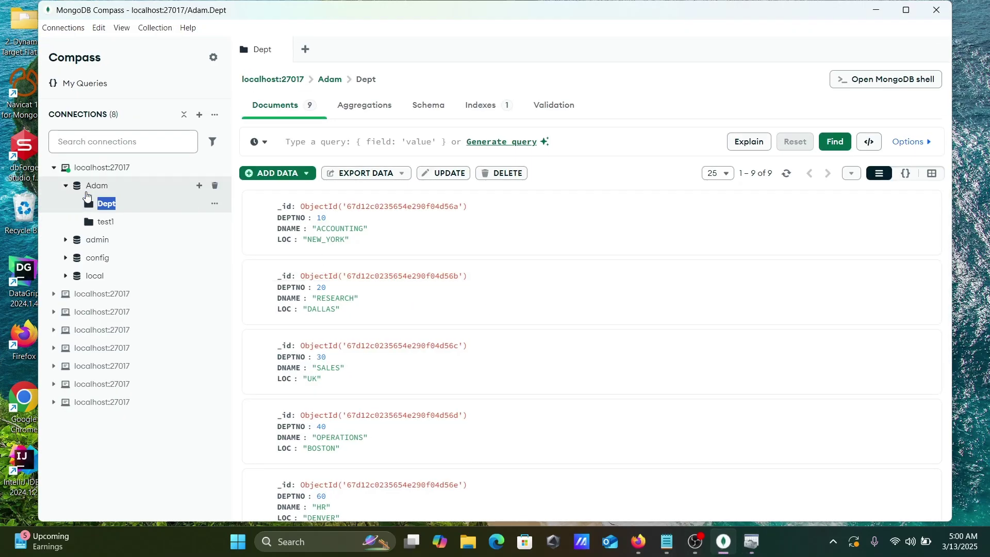
pyautogui.click(876, 10)
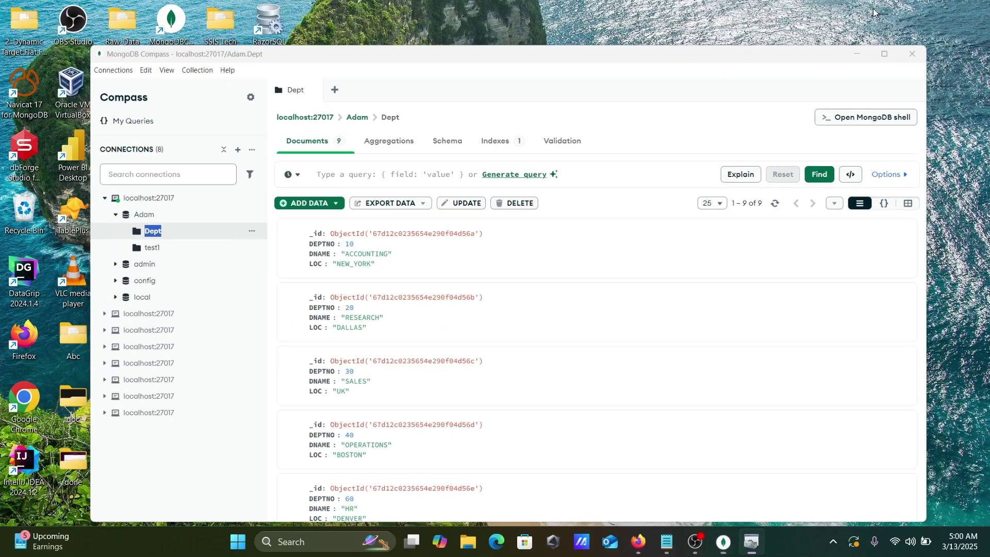
pyautogui.click(459, 259)
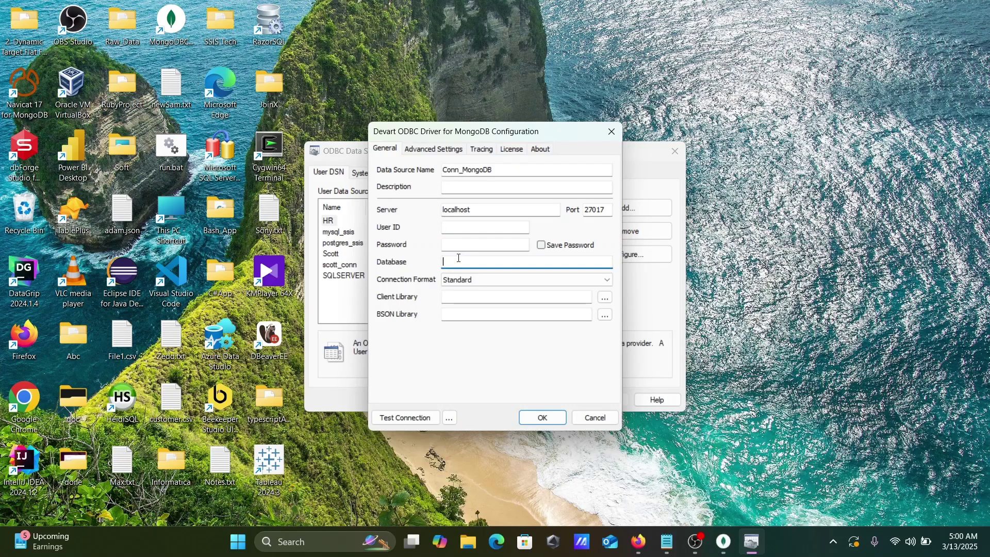
pyautogui.write('Adam')
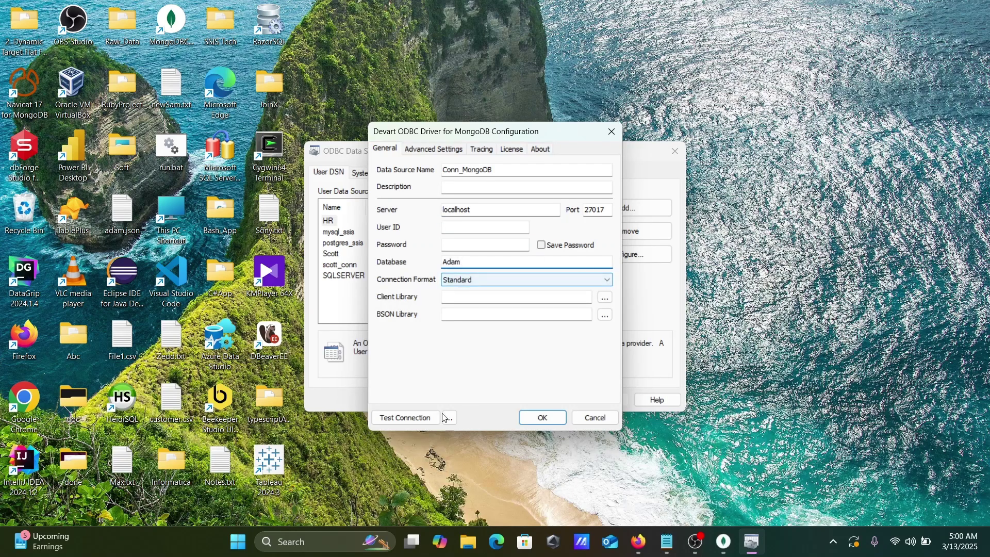
# - Test the Conn_MongoDB connection successfully, save it, and close the ODBC administrator
pyautogui.click(423, 419)
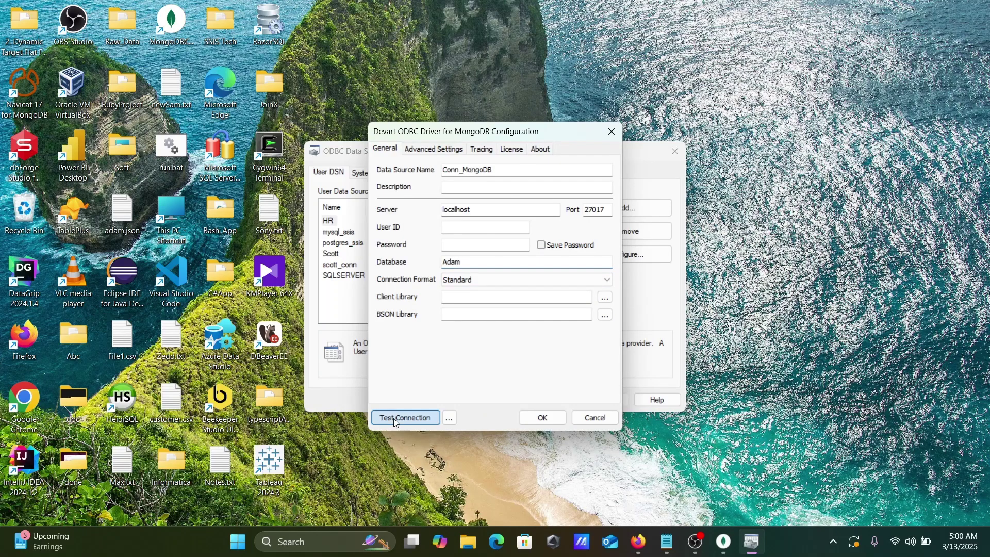
pyautogui.click(537, 315)
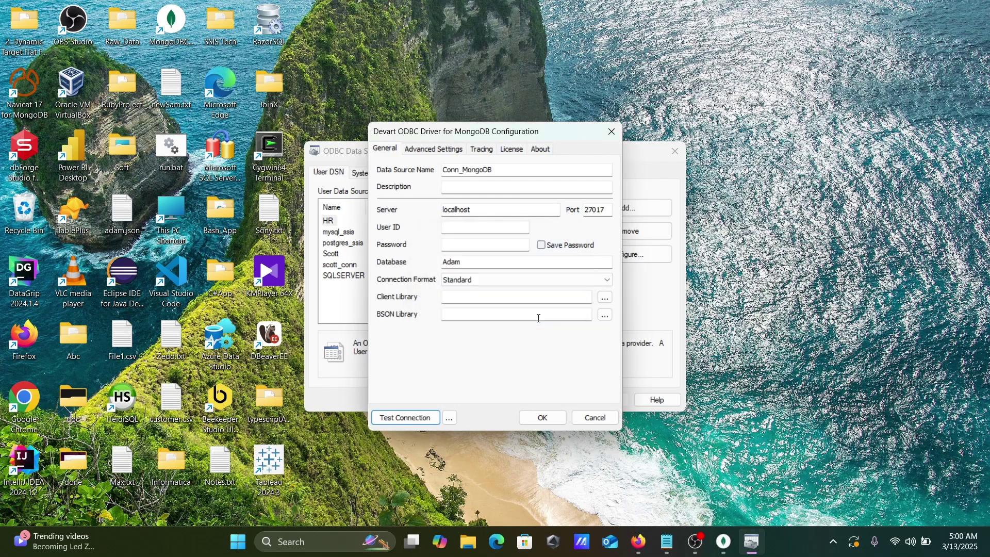
pyautogui.click(540, 423)
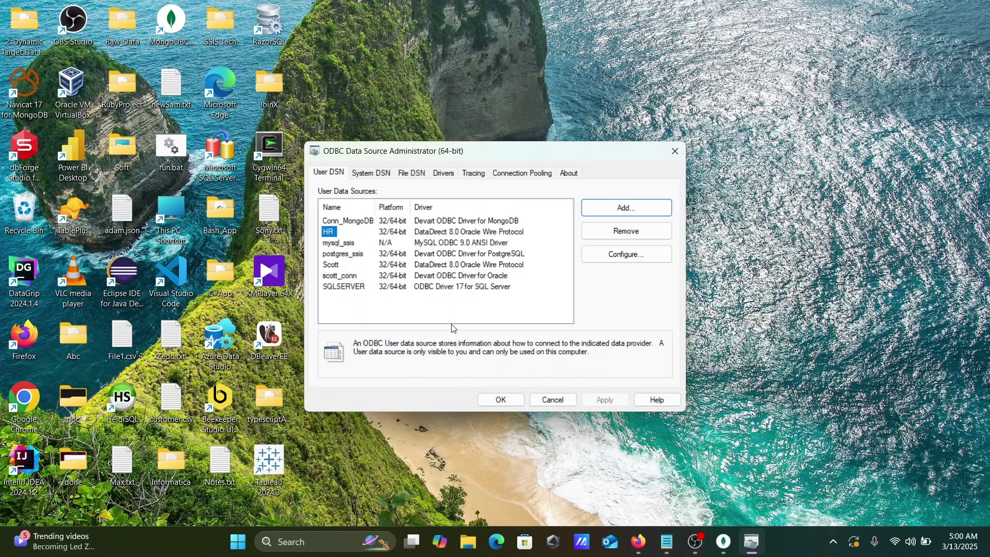
pyautogui.click(509, 398)
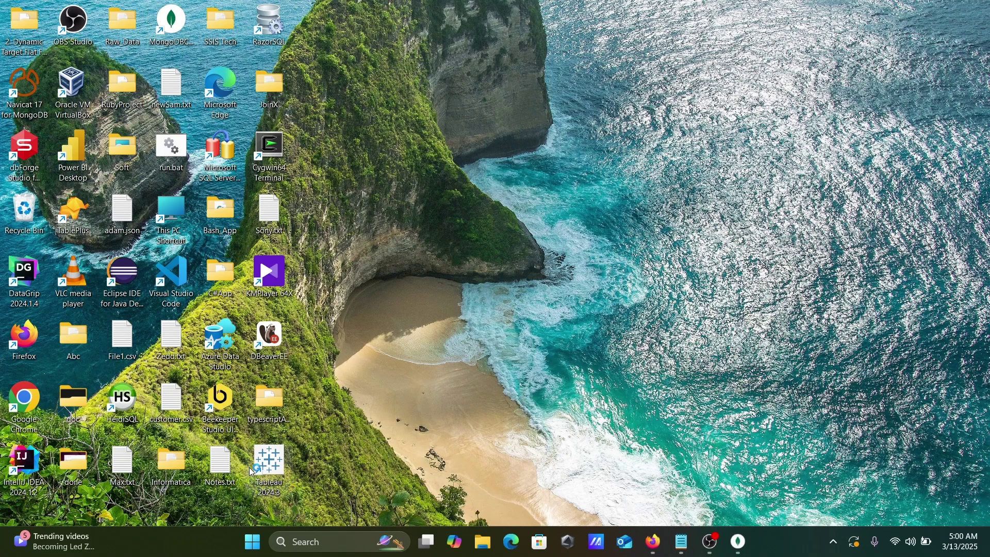
# - Launch Tableau Desktop 2024.3 and continue with the trial
pyautogui.doubleClick(249, 469)
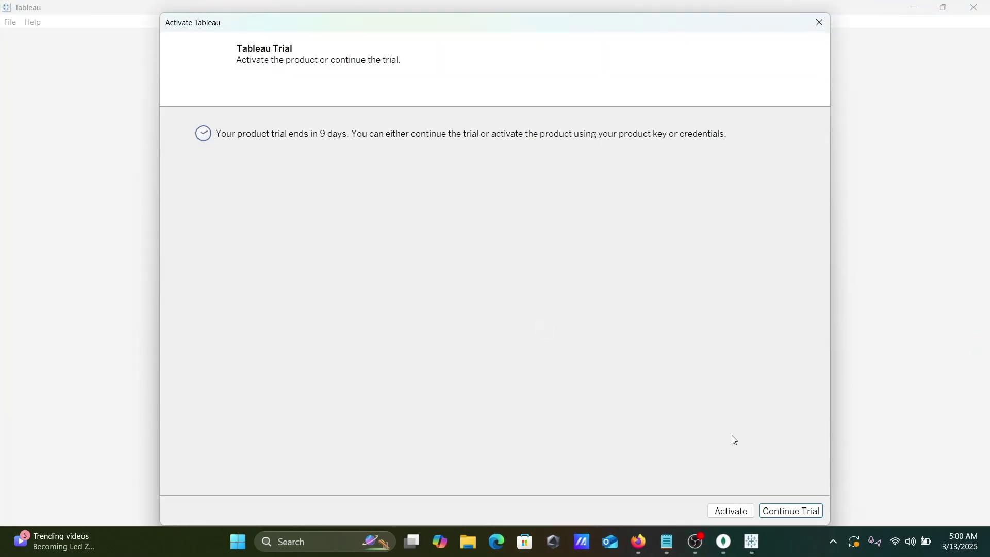
pyautogui.click(792, 511)
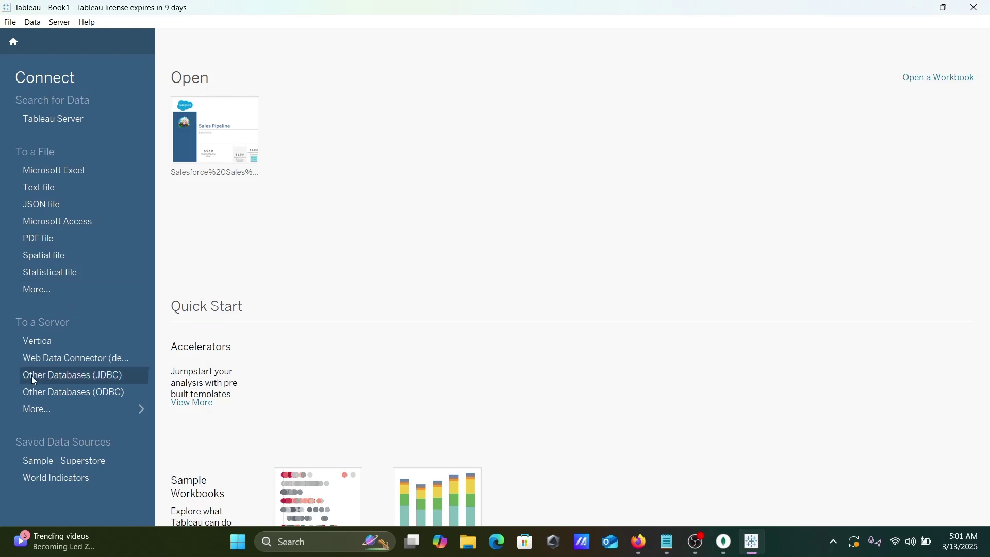
# - Connect via Other Databases (ODBC) using DSN Conn_MongoDB and sign in
pyautogui.click(68, 395)
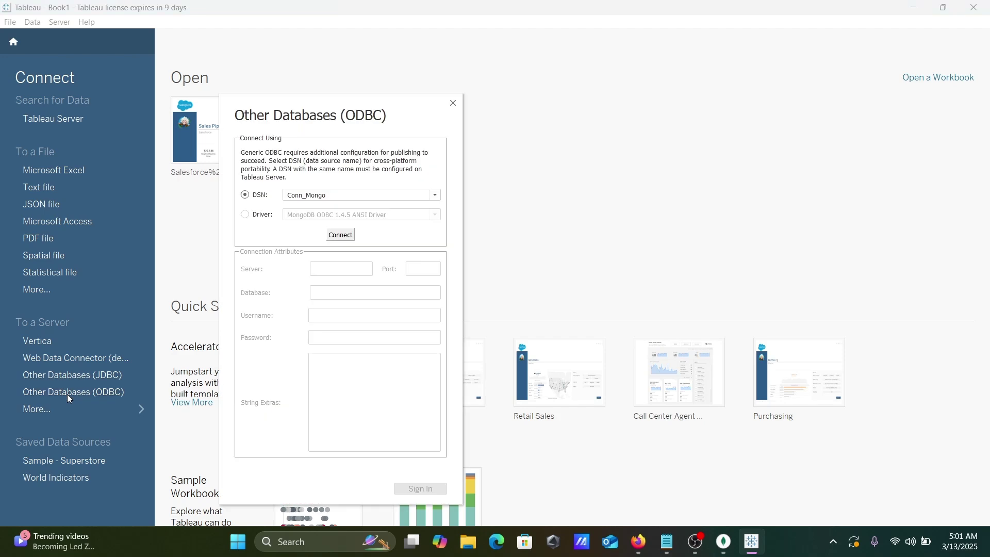
pyautogui.click(435, 196)
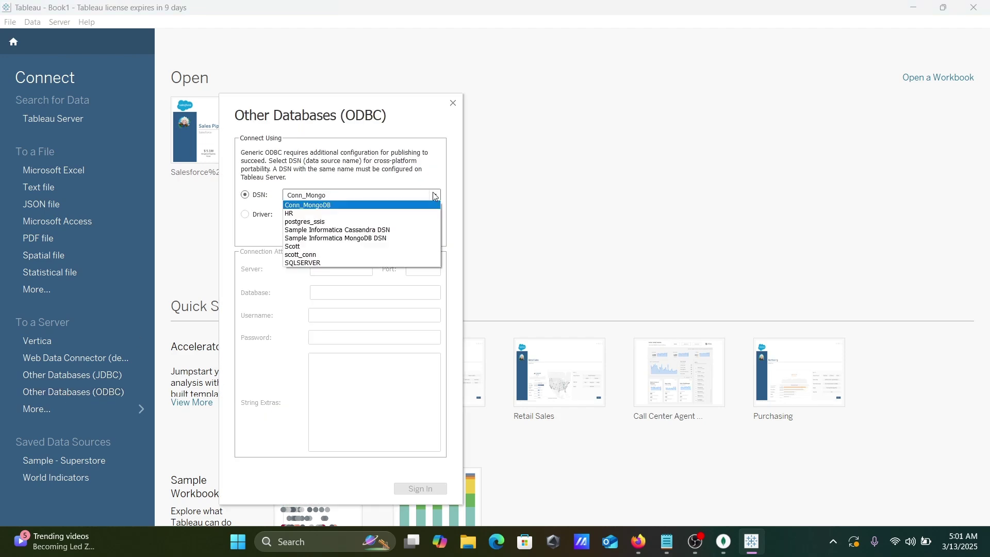
pyautogui.click(328, 205)
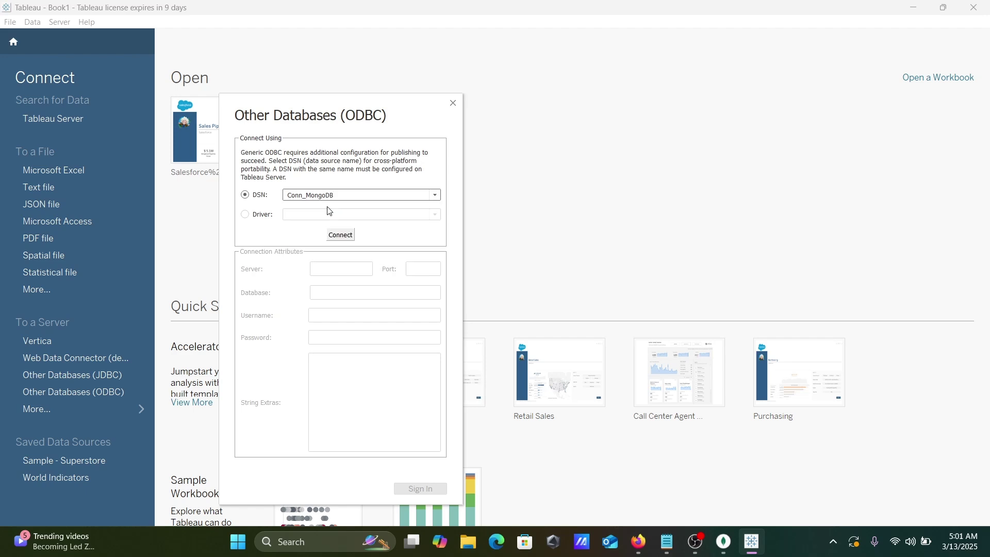
pyautogui.click(343, 242)
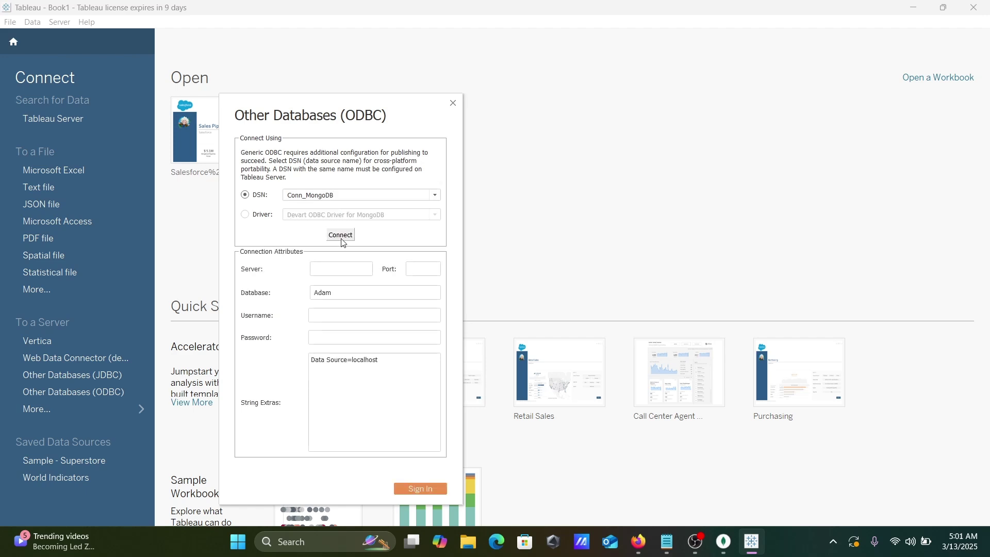
pyautogui.click(372, 338)
pyautogui.click(421, 489)
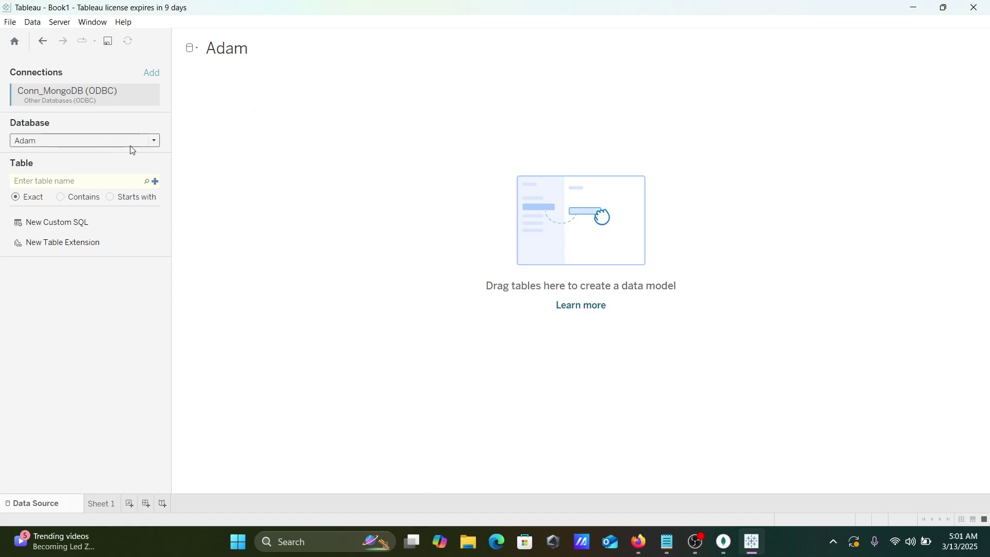
# - List the Adam tables and add Dept and test1 to the data model, enlarging the preview area
pyautogui.click(154, 143)
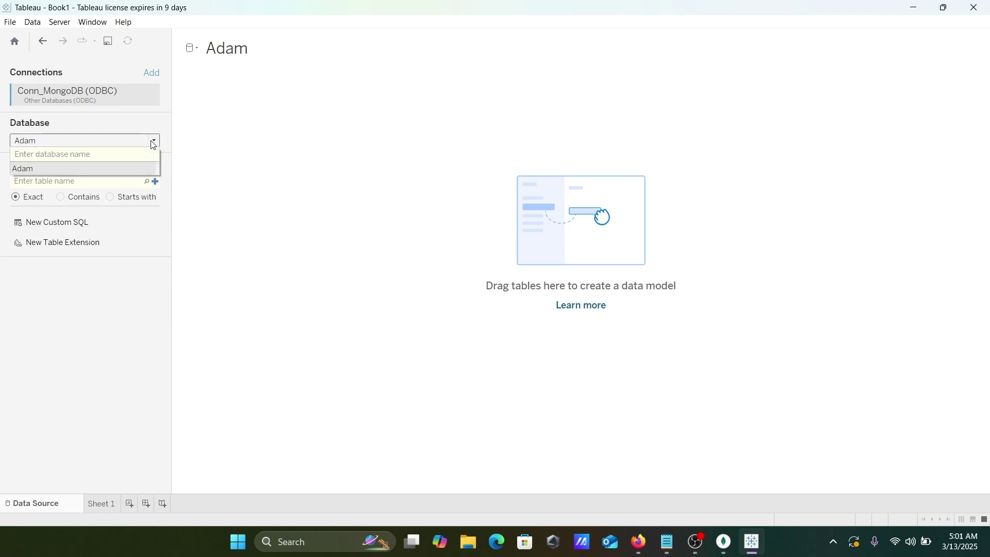
pyautogui.click(153, 144)
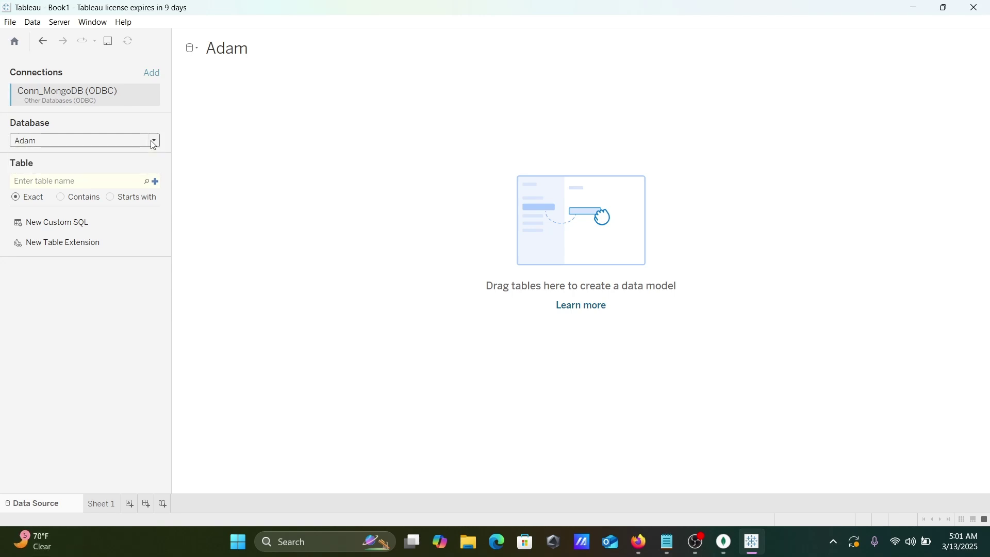
pyautogui.click(148, 183)
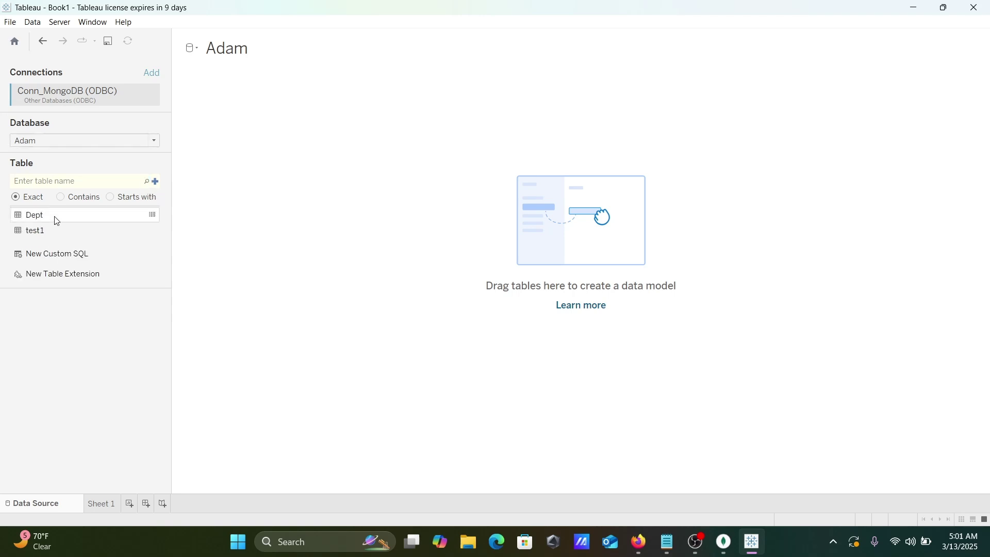
pyautogui.doubleClick(41, 221)
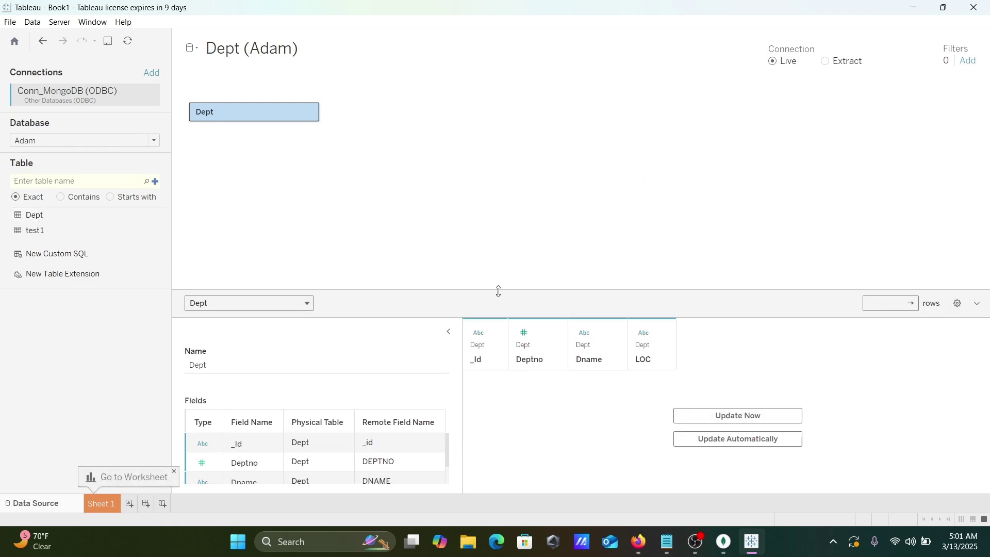
pyautogui.moveTo(497, 289); pyautogui.dragTo(494, 173)
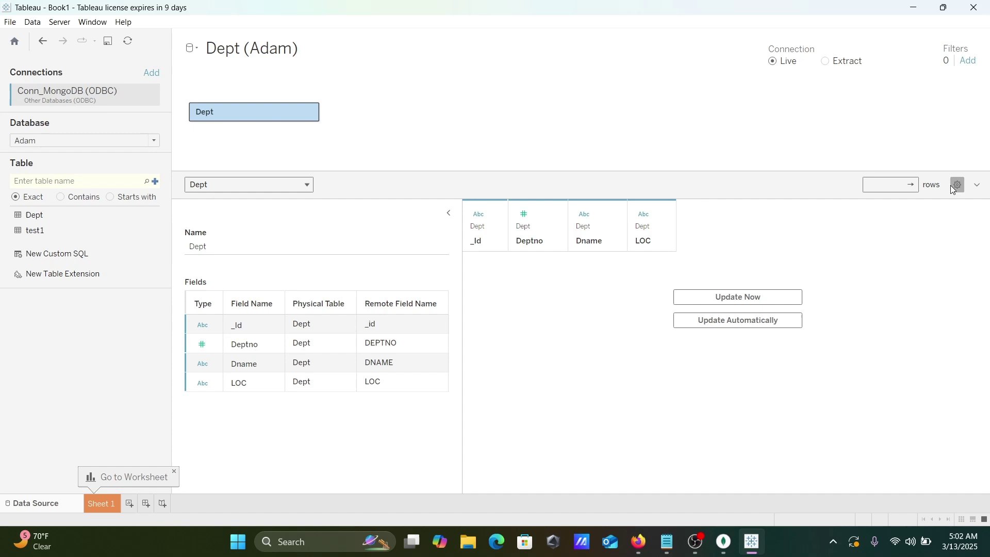
pyautogui.doubleClick(46, 232)
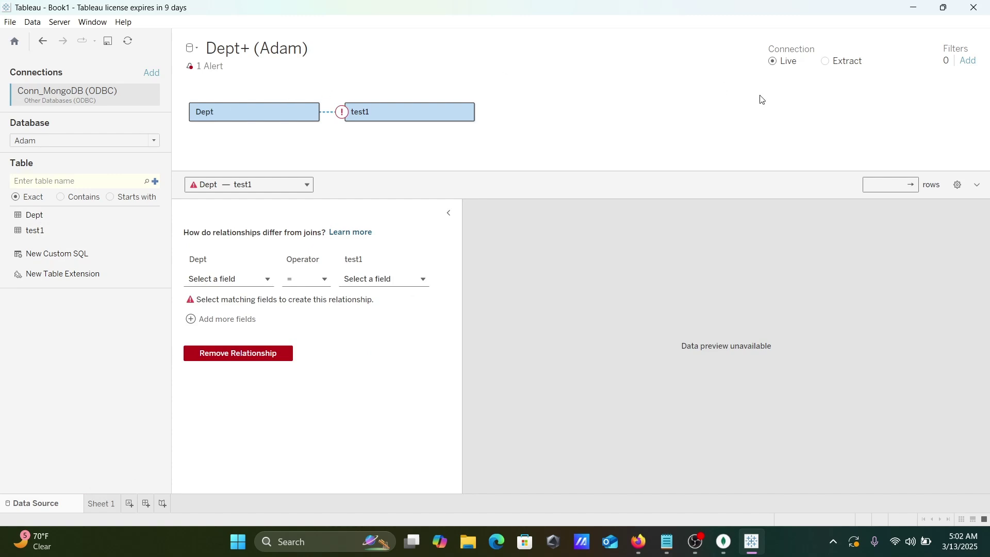
# - Remove the test1 and Dept tables from the Adam data model canvas
pyautogui.click(466, 111)
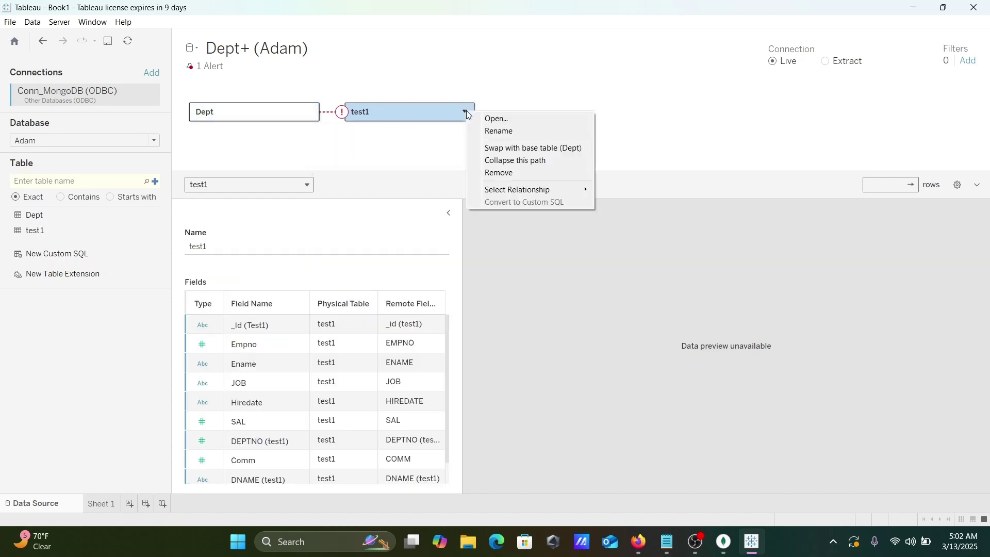
pyautogui.click(499, 175)
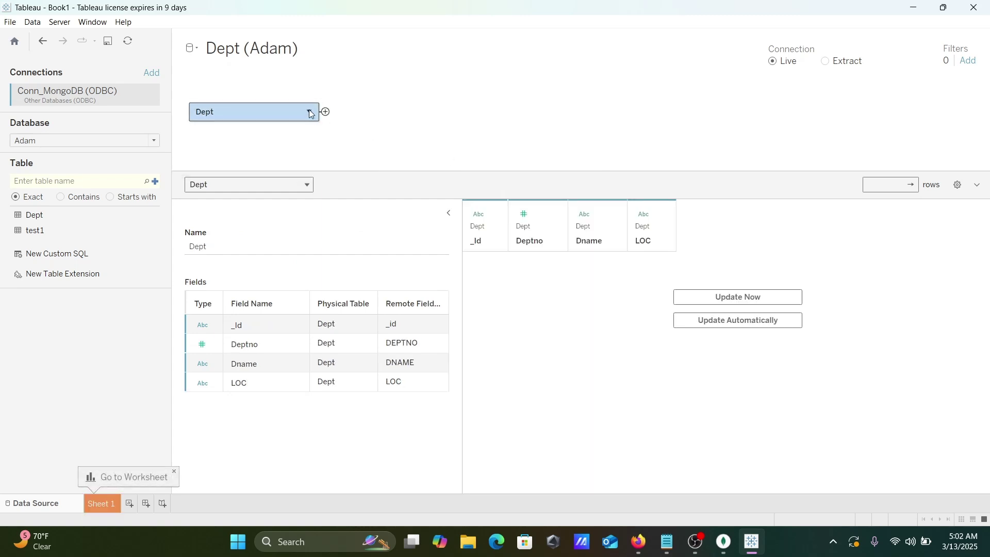
pyautogui.click(310, 112)
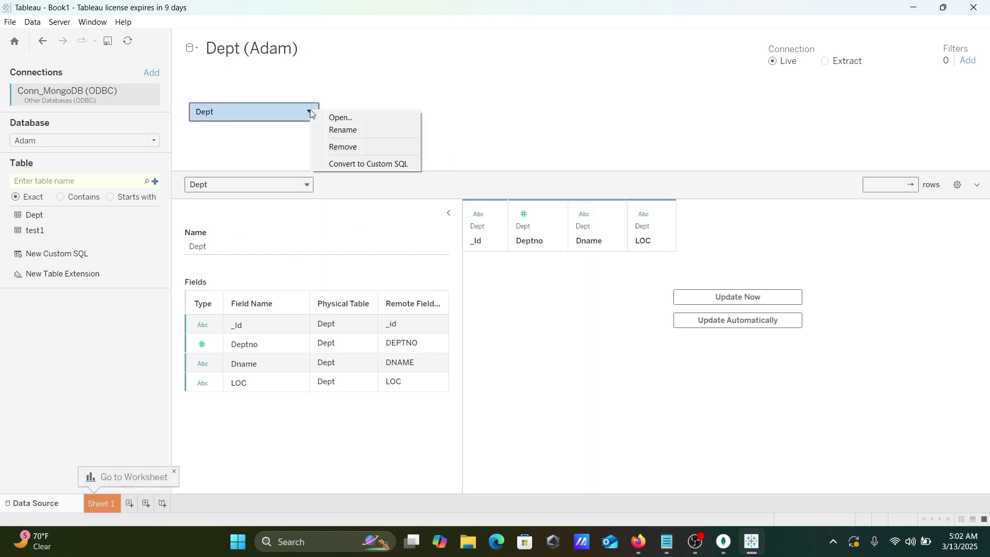
pyautogui.click(349, 150)
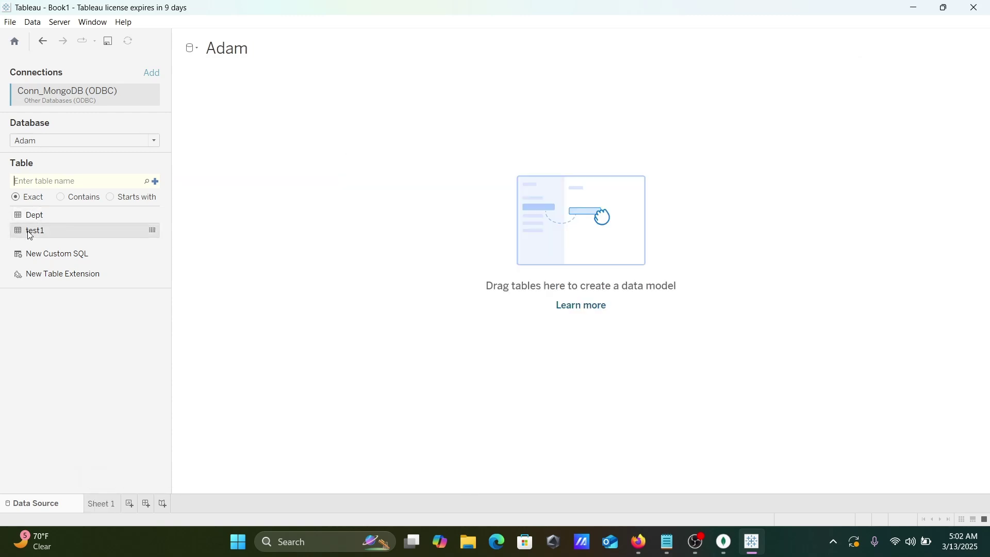
# - Add test1 to the canvas and load its preview of 10 fields and 22 employee rows
pyautogui.moveTo(30, 235); pyautogui.dragTo(527, 239)
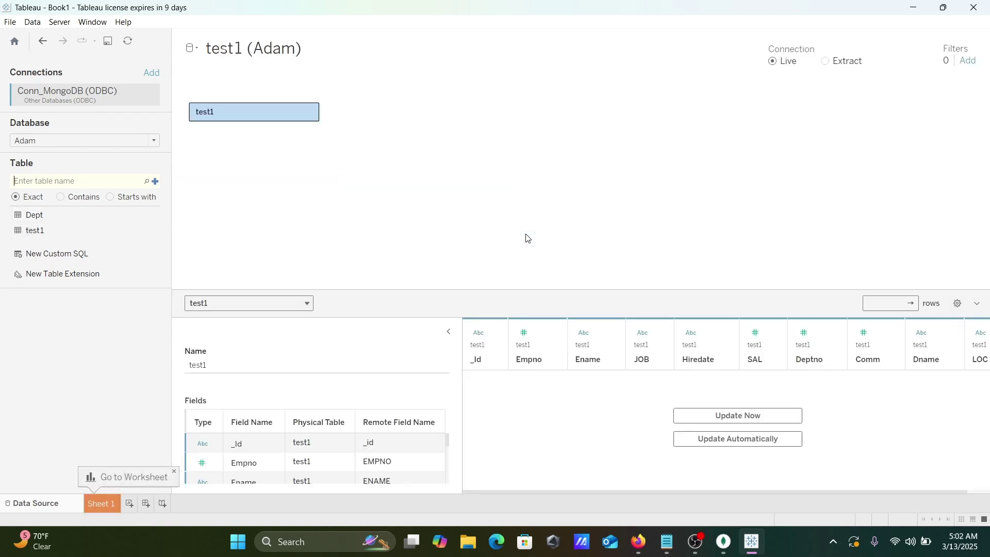
pyautogui.moveTo(553, 290); pyautogui.dragTo(537, 192)
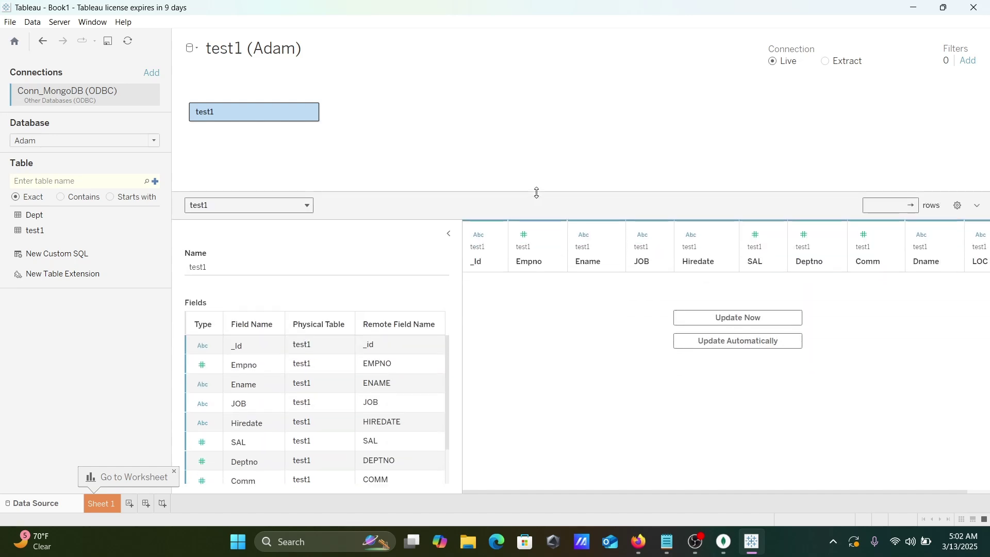
pyautogui.click(744, 318)
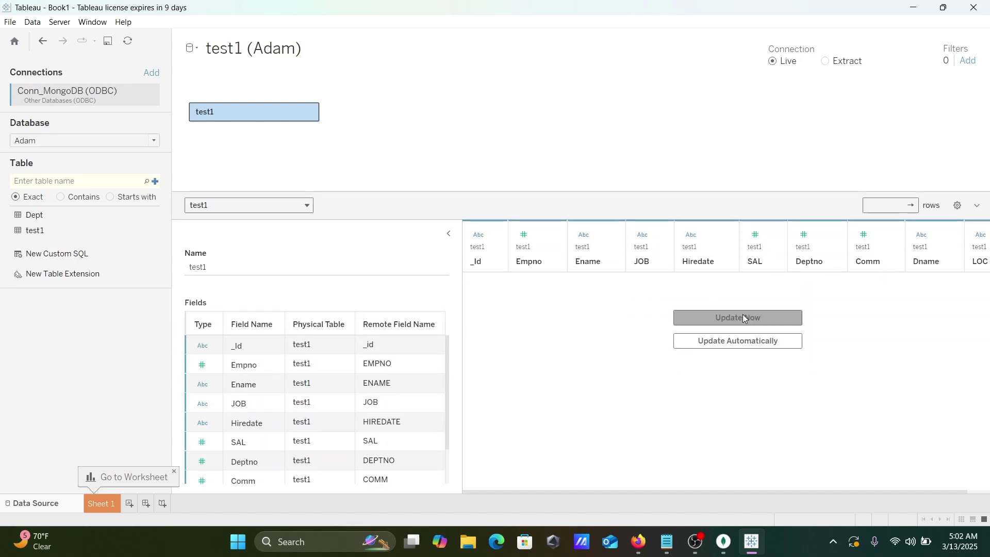
pyautogui.click(717, 341)
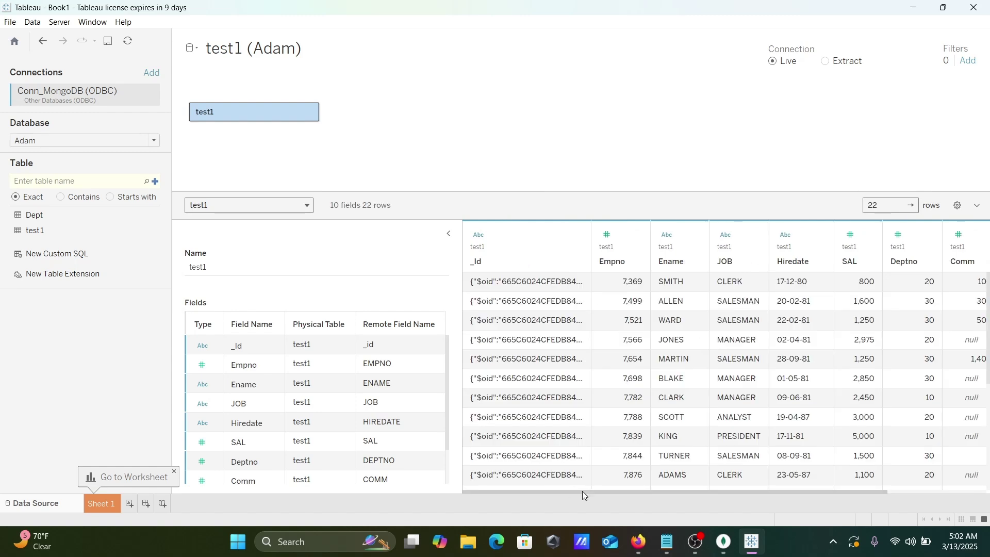
pyautogui.moveTo(583, 491); pyautogui.dragTo(687, 496)
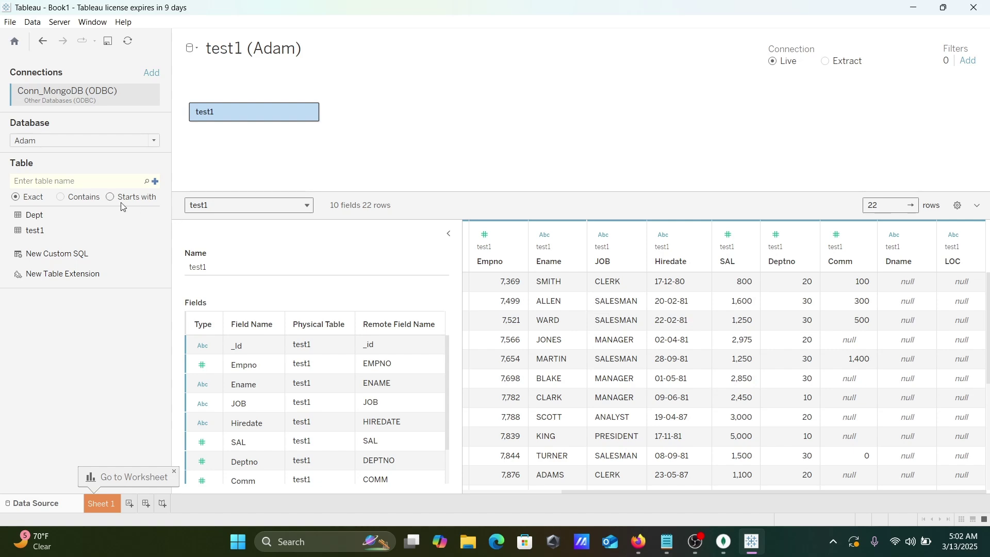
# - Swap test1 for Dept on the canvas and enlarge the preview to show 4 fields, 9 rows
pyautogui.click(311, 112)
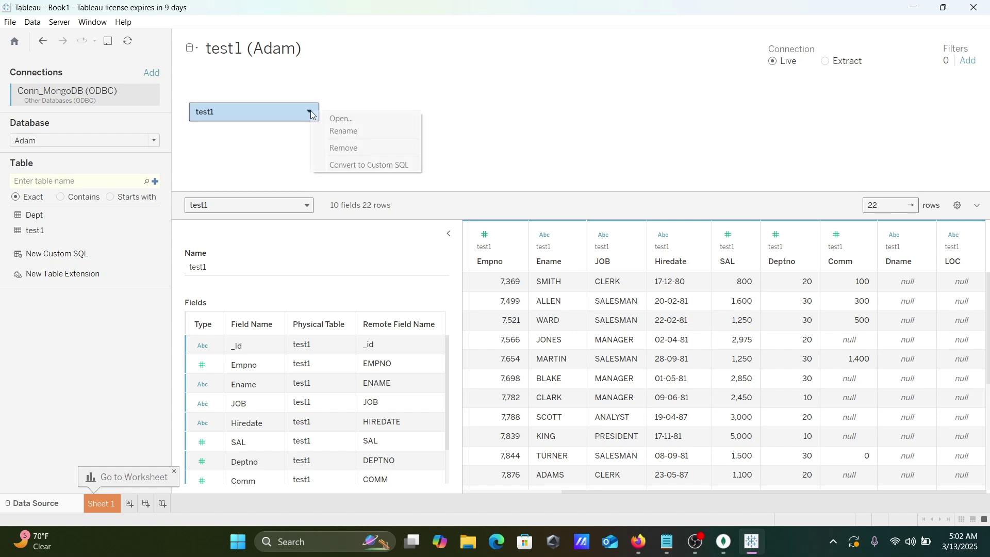
pyautogui.click(350, 151)
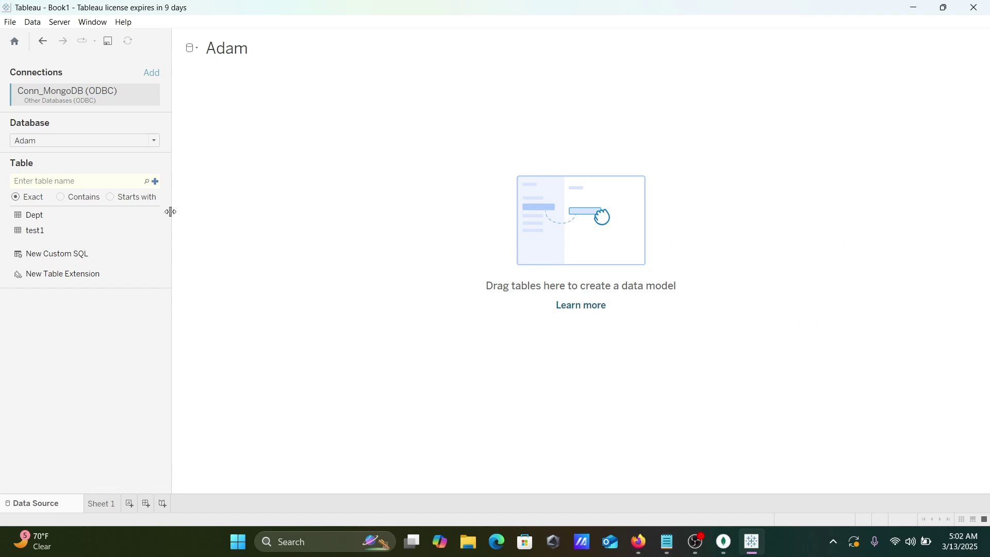
pyautogui.moveTo(32, 215); pyautogui.dragTo(534, 225)
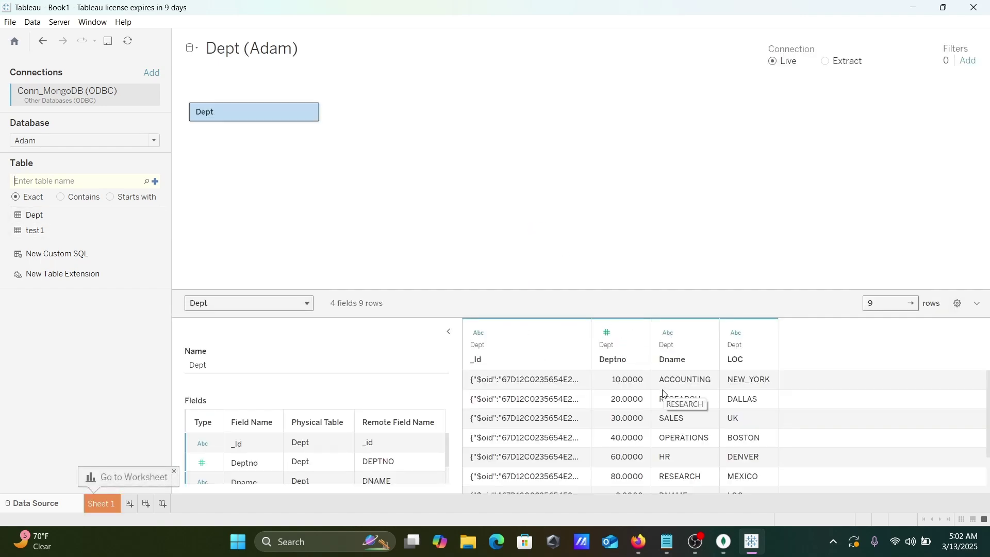
pyautogui.moveTo(672, 291); pyautogui.dragTo(657, 196)
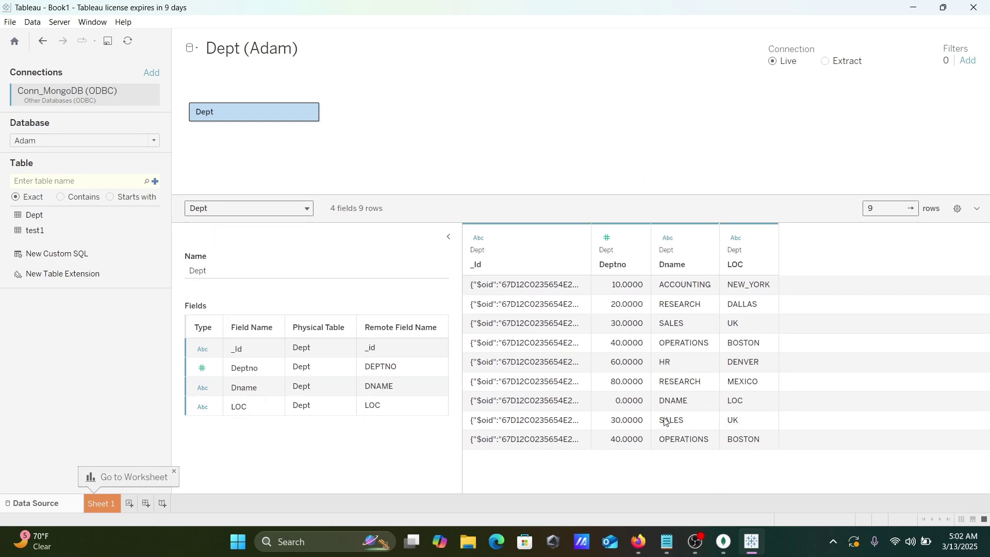
# - Switch to the Zedd.txt notes headed '-- How to connect MongoDB with Tableau'
pyautogui.click(666, 541)
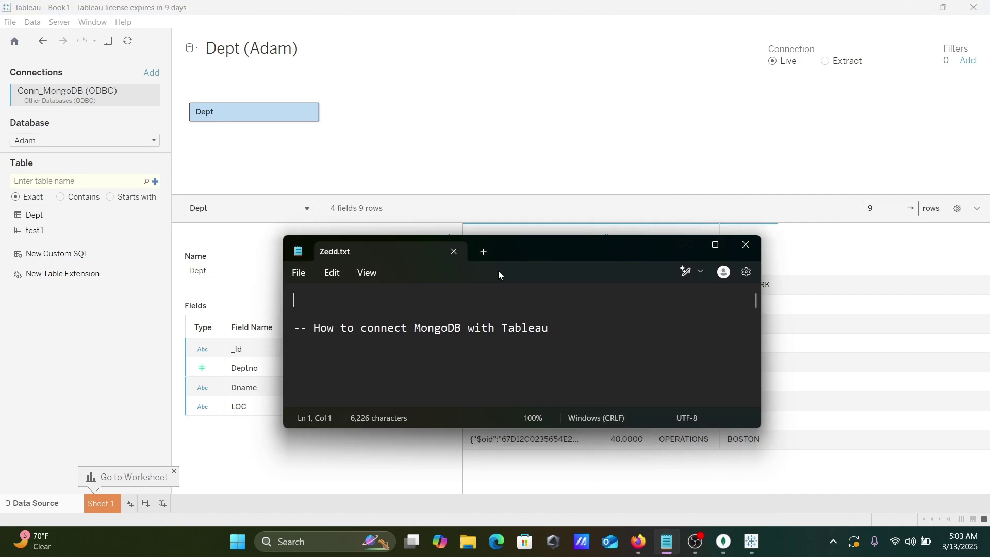